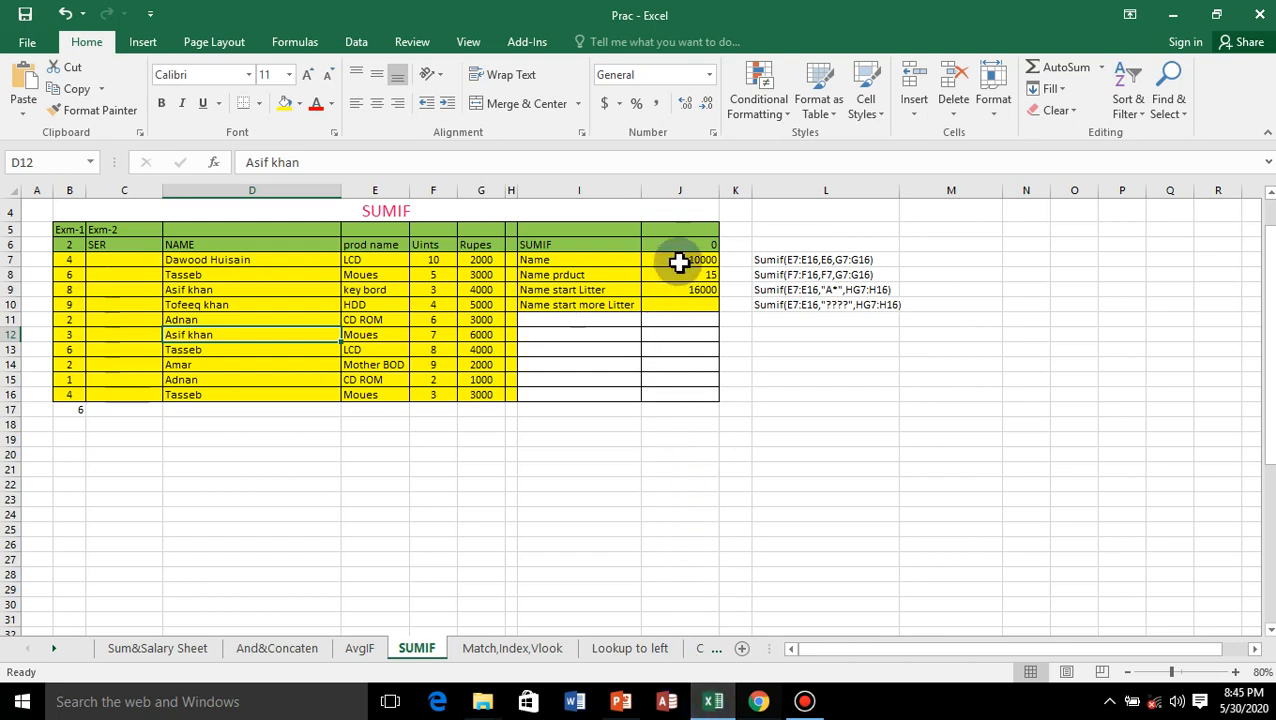
Clear the existing SUMIF results from cells J7:J9
{"action": "left_click_drag", "start_coordinate": [675, 258], "coordinate": [678, 293]}
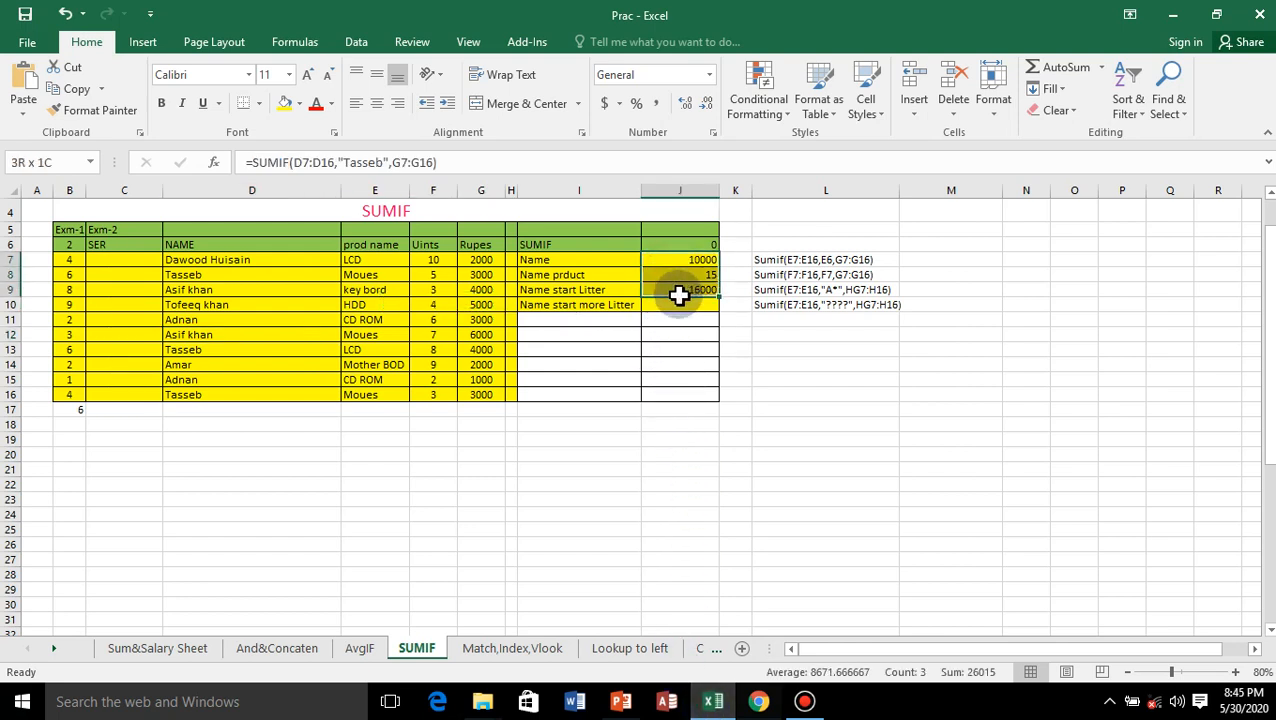
{"action": "key", "text": "Delete"}
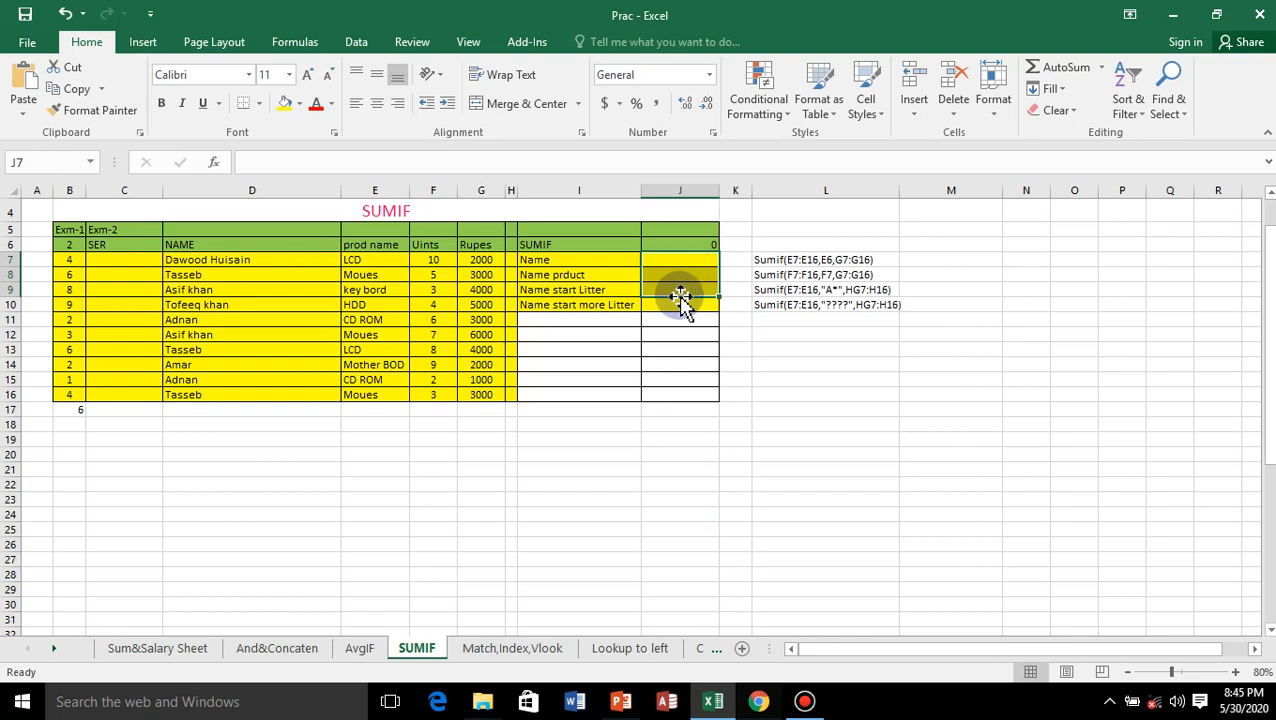
{"action": "left_click", "coordinate": [595, 442]}
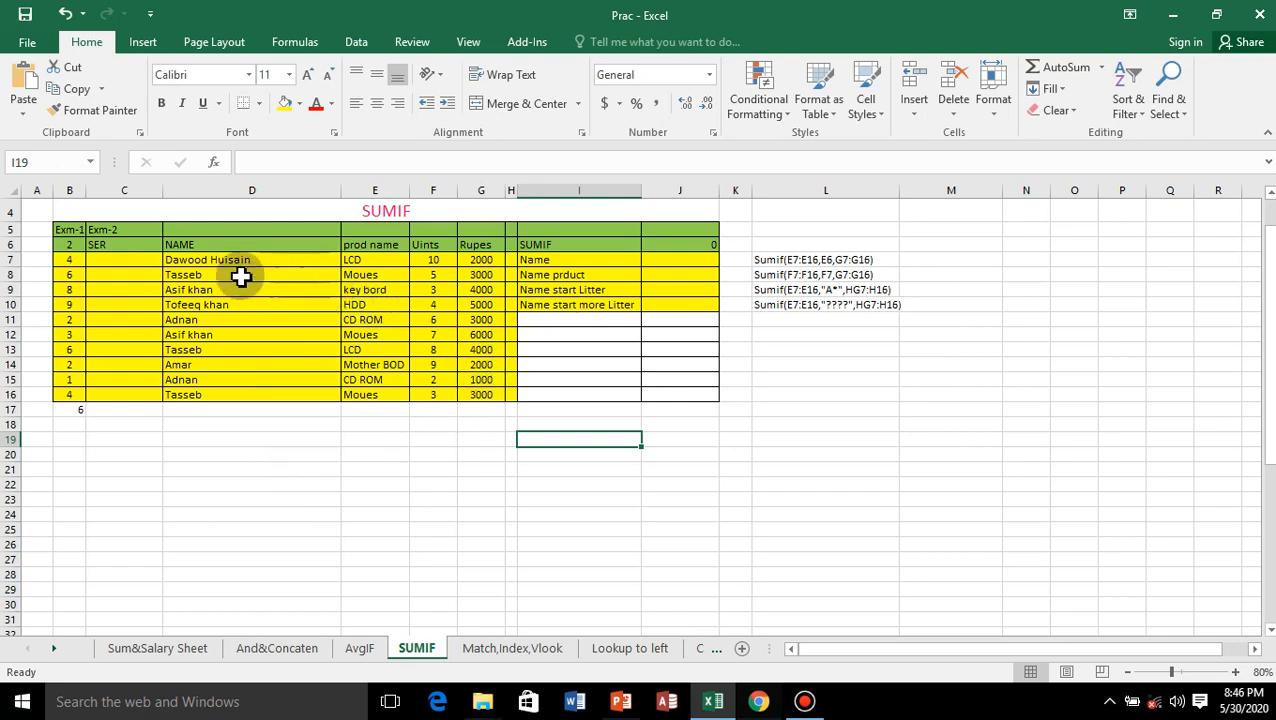
Examine the name, product, units and rupees columns in rows 7 to 16, and the SUMIF labels in column I
{"action": "left_click_drag", "start_coordinate": [203, 259], "coordinate": [180, 399]}
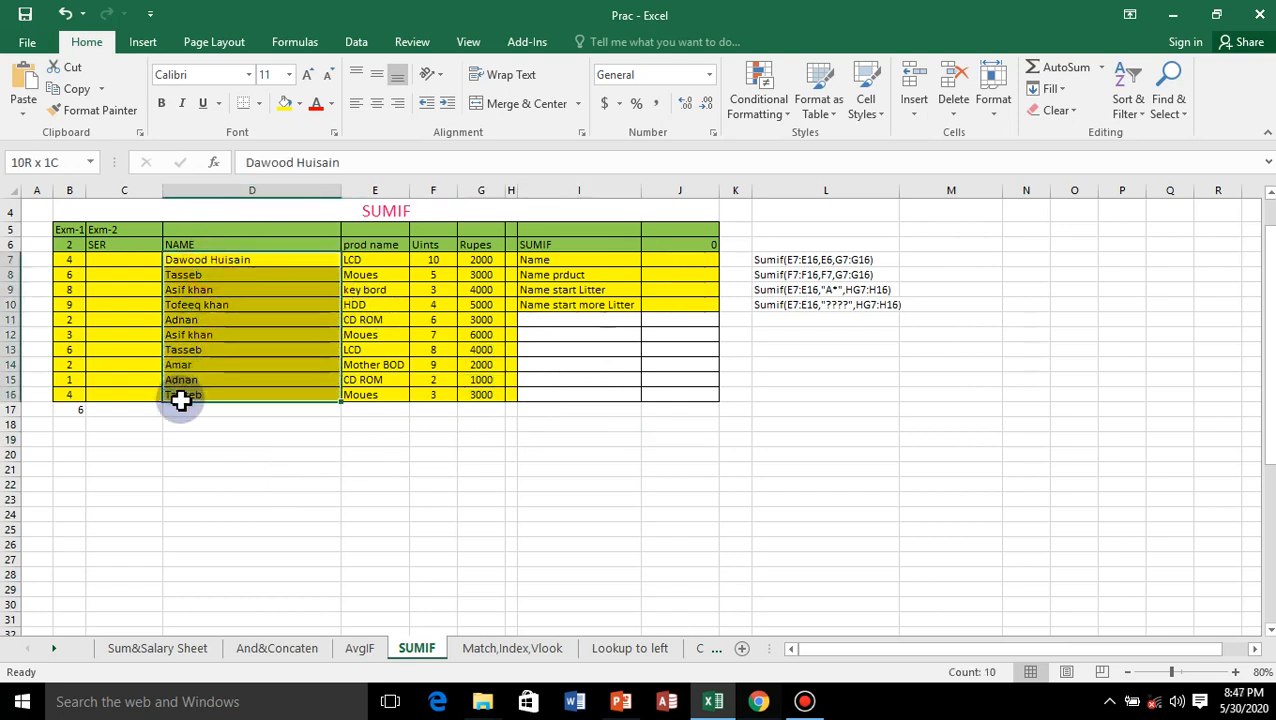
{"action": "left_click", "coordinate": [378, 262]}
{"action": "left_click_drag", "start_coordinate": [363, 318], "coordinate": [362, 399]}
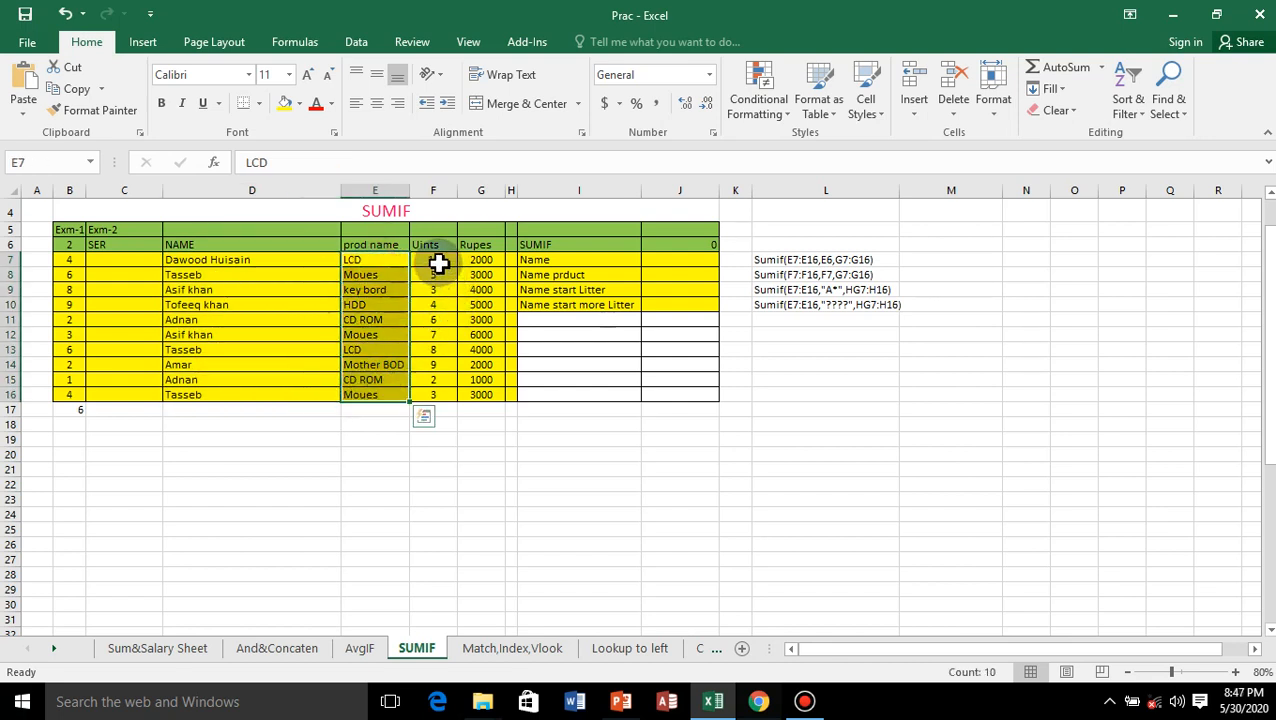
{"action": "left_click_drag", "start_coordinate": [433, 262], "coordinate": [428, 393]}
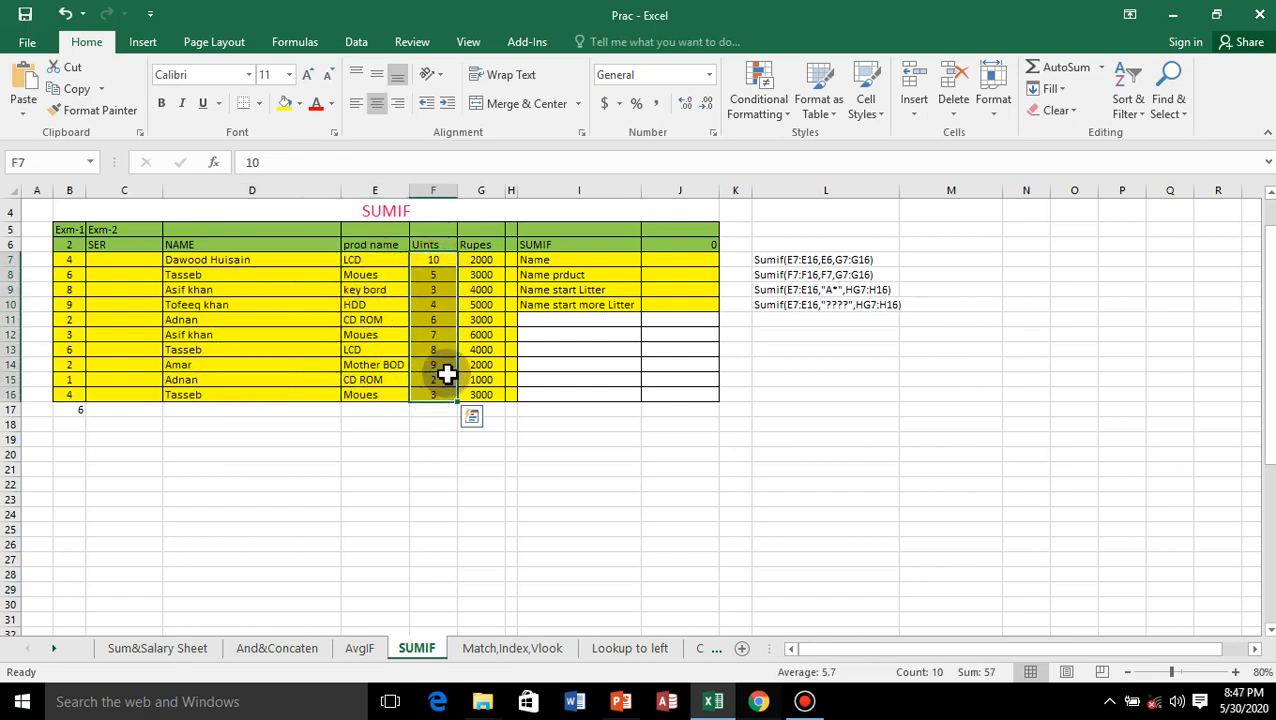
{"action": "left_click_drag", "start_coordinate": [492, 262], "coordinate": [466, 393]}
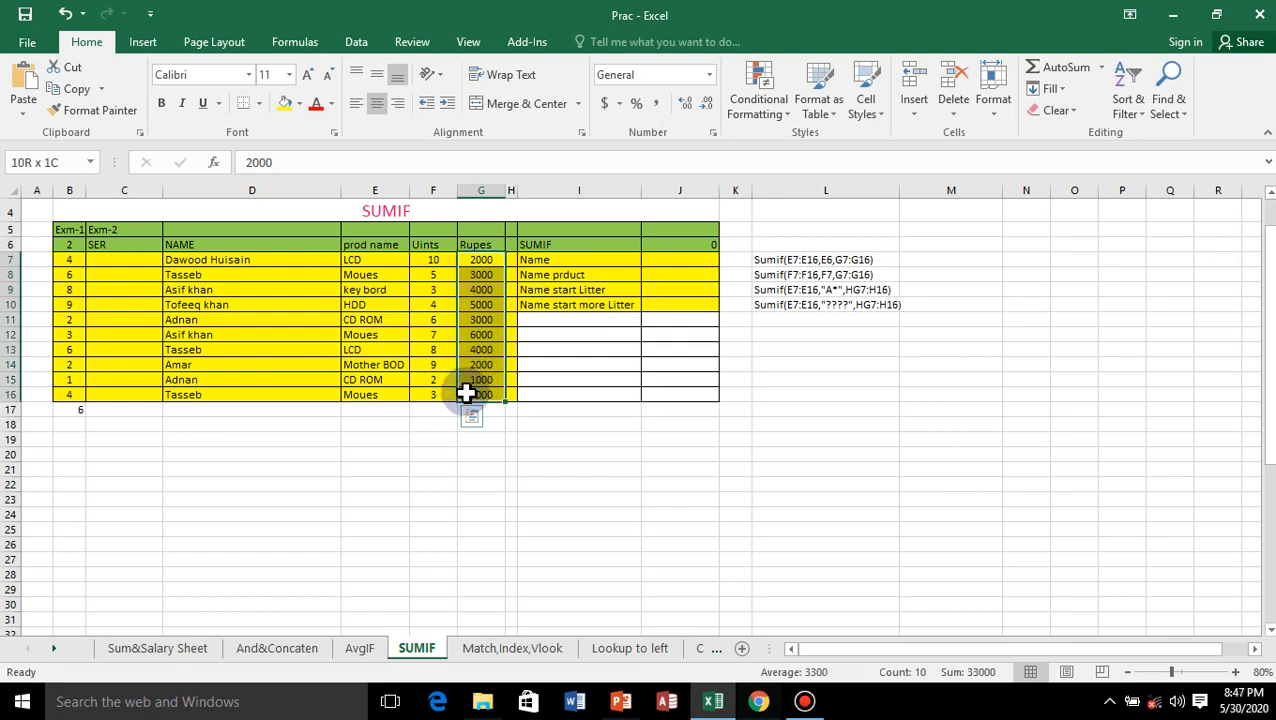
{"action": "left_click", "coordinate": [376, 409]}
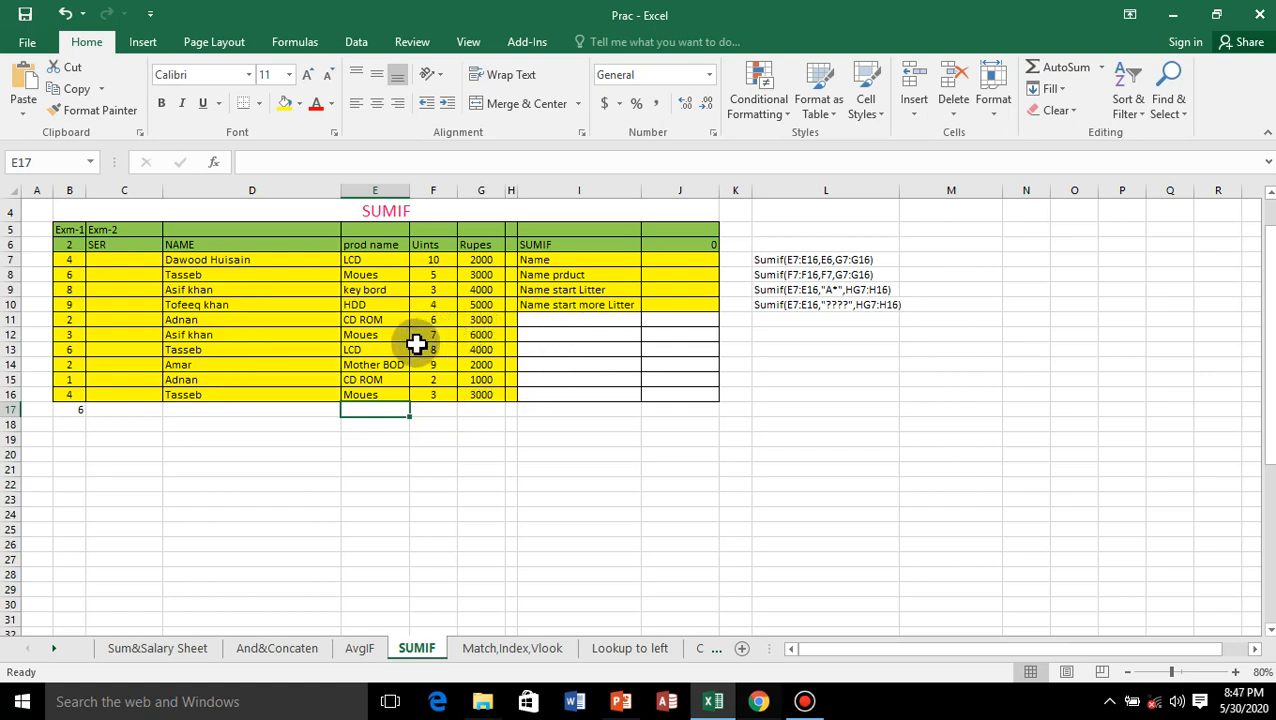
{"action": "left_click", "coordinate": [671, 264]}
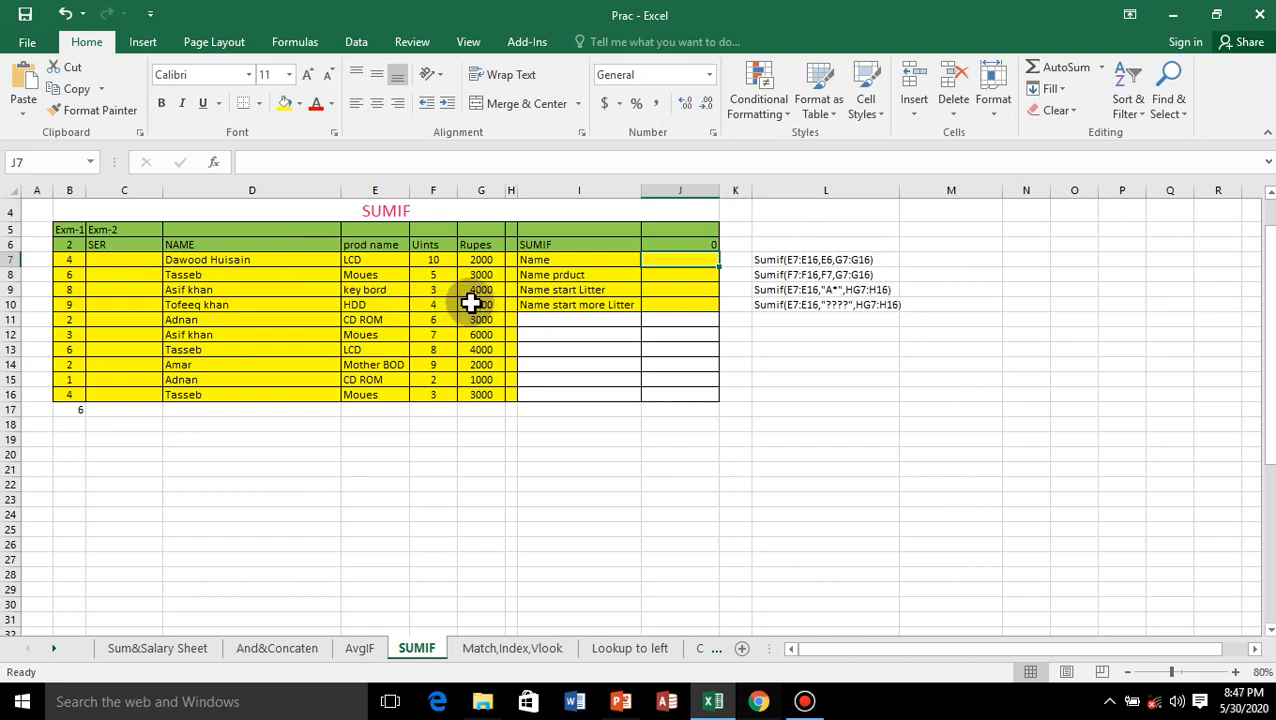
{"action": "left_click", "coordinate": [584, 304]}
{"action": "left_click", "coordinate": [584, 289]}
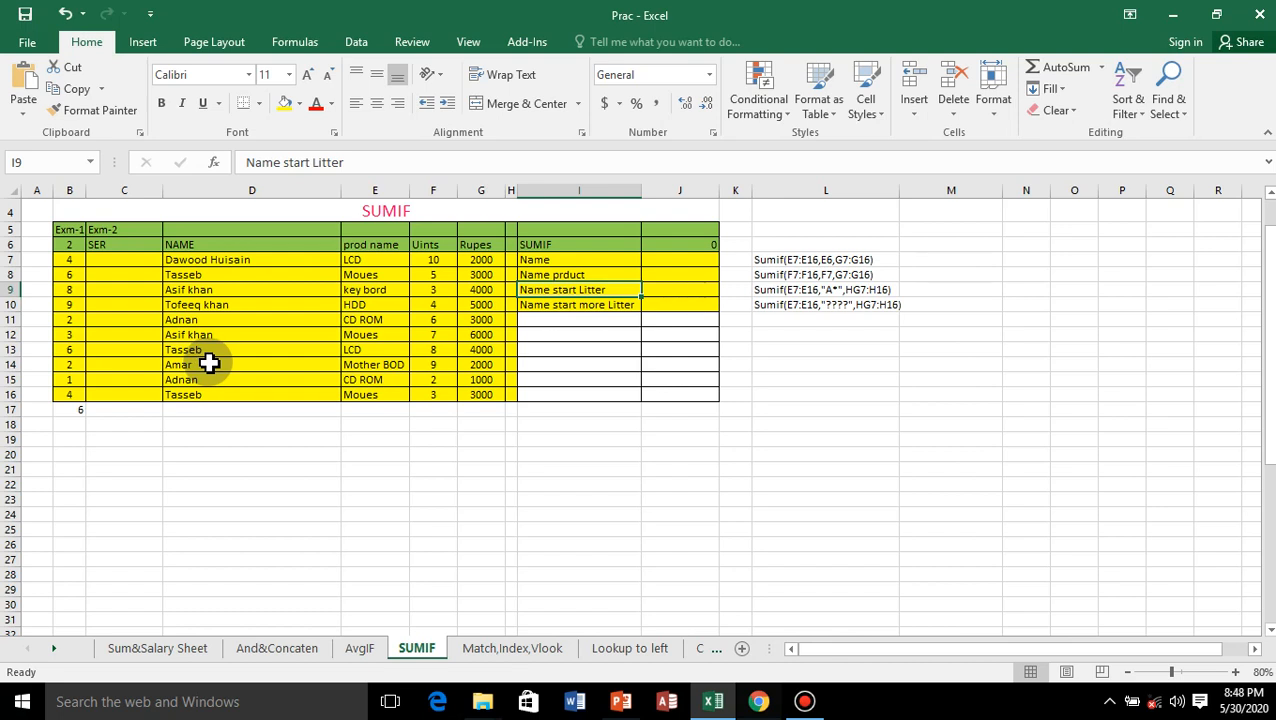
Start a SUMIF formula in J7 with the name column D7:D16 as the criteria range
{"action": "left_click", "coordinate": [678, 261]}
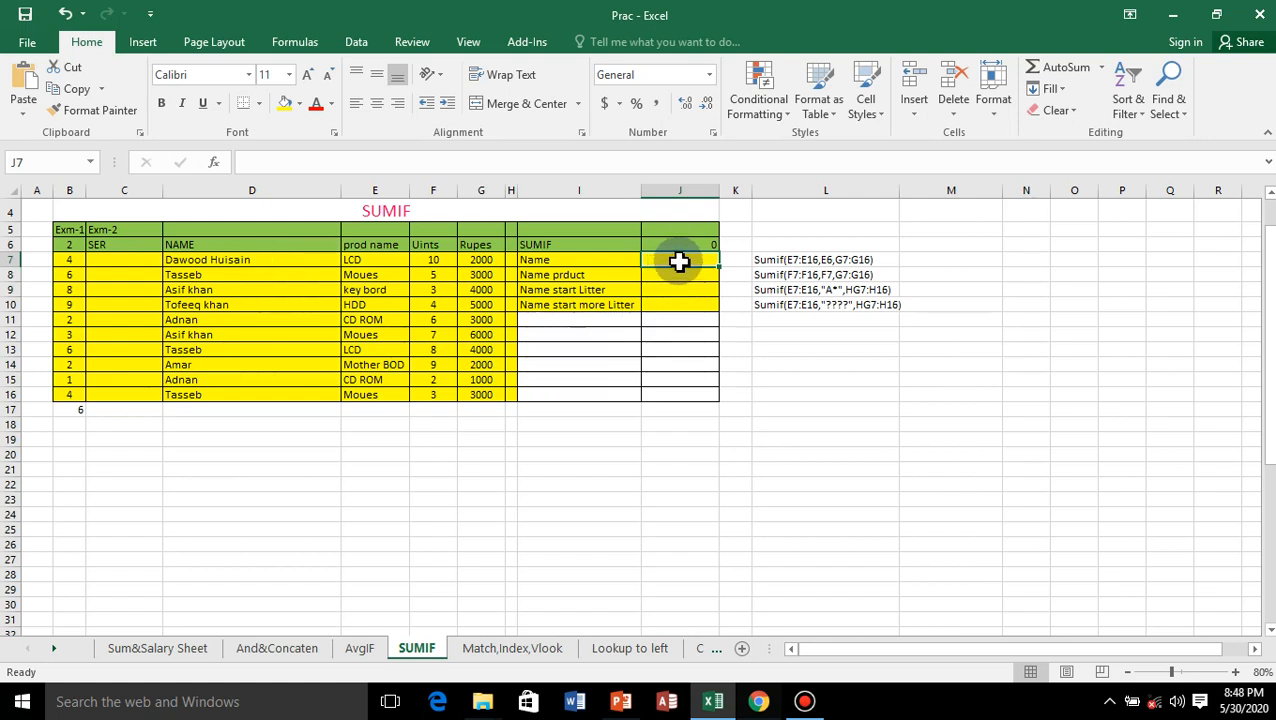
{"action": "type", "text": "="}
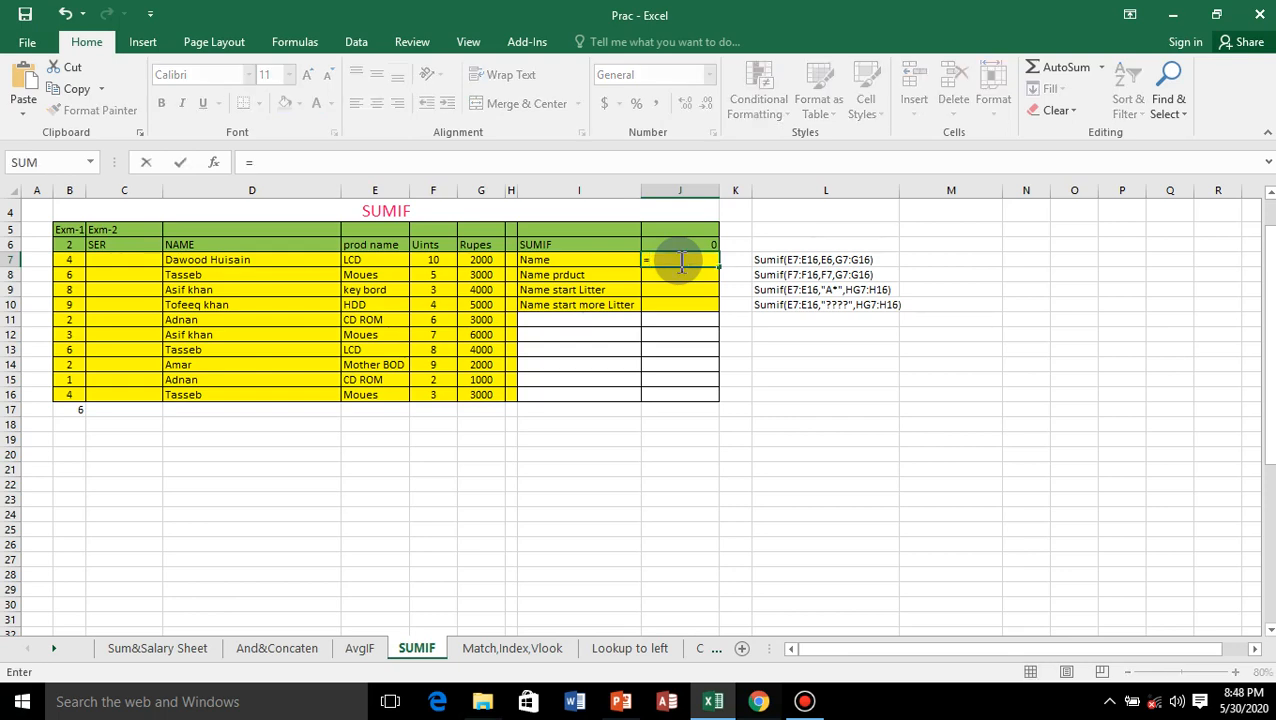
{"action": "type", "text": "sum"}
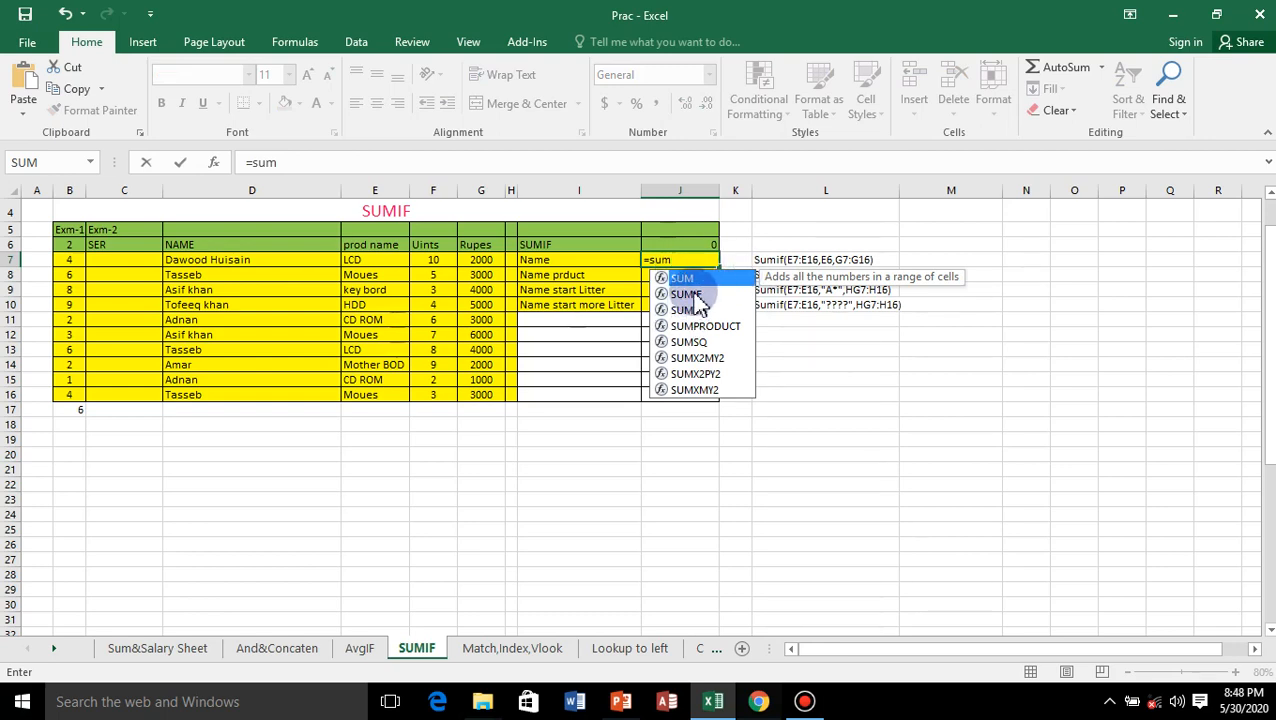
{"action": "double_click", "coordinate": [688, 294]}
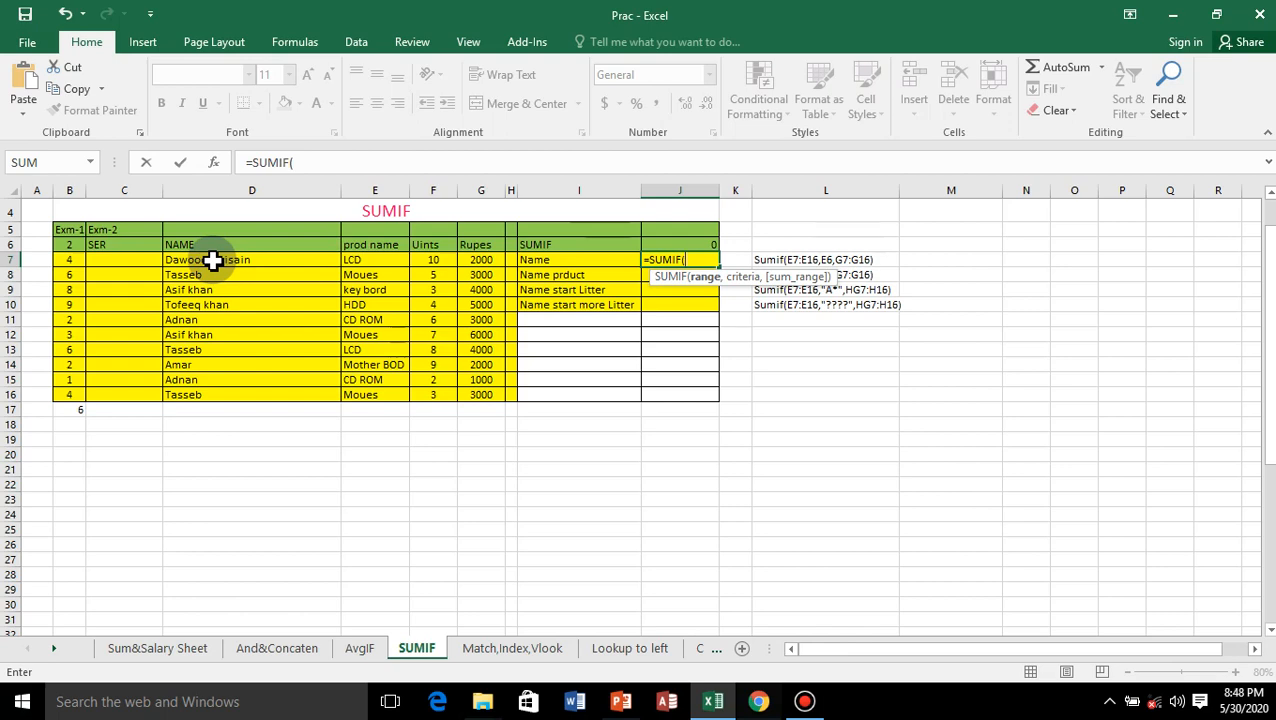
{"action": "left_click_drag", "start_coordinate": [212, 260], "coordinate": [208, 390]}
{"action": "type", "text": ","}
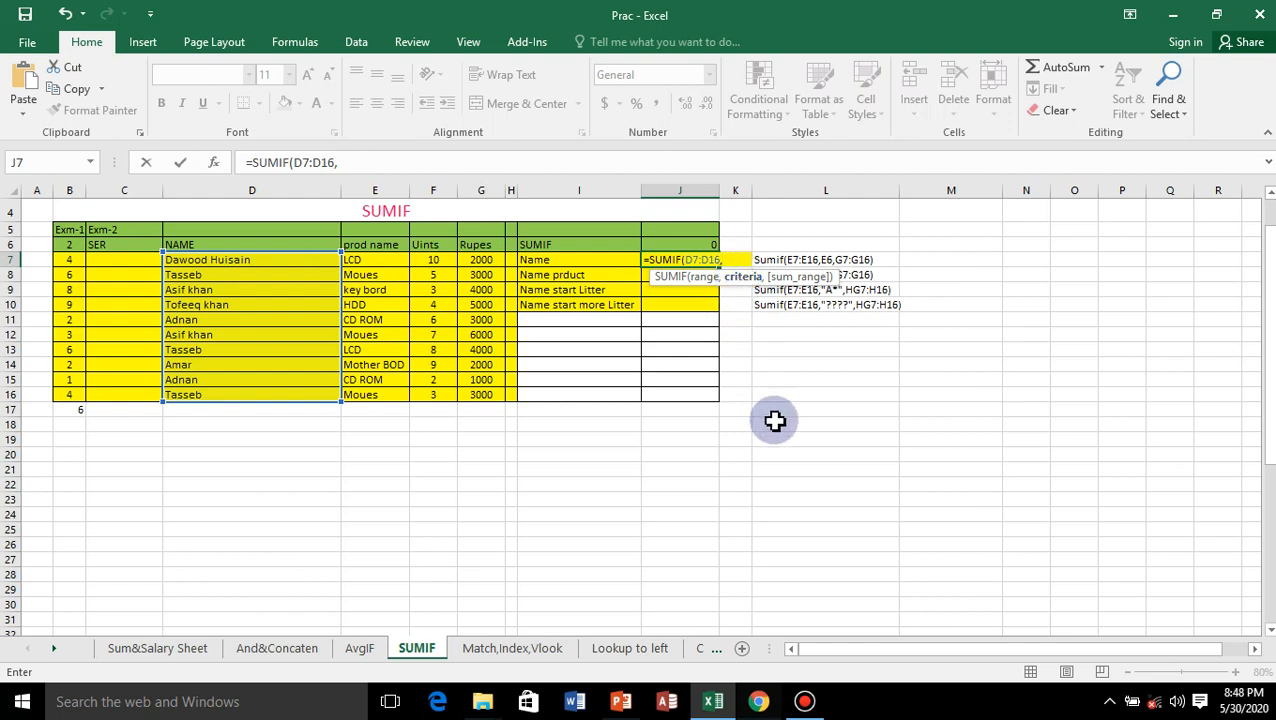
Complete the J7 SUMIF with the name from D8 as quoted text for the criterion and G7:G16 as the sum range
{"action": "type", "text": "\""}
{"action": "type", "text": "Tasseb"}
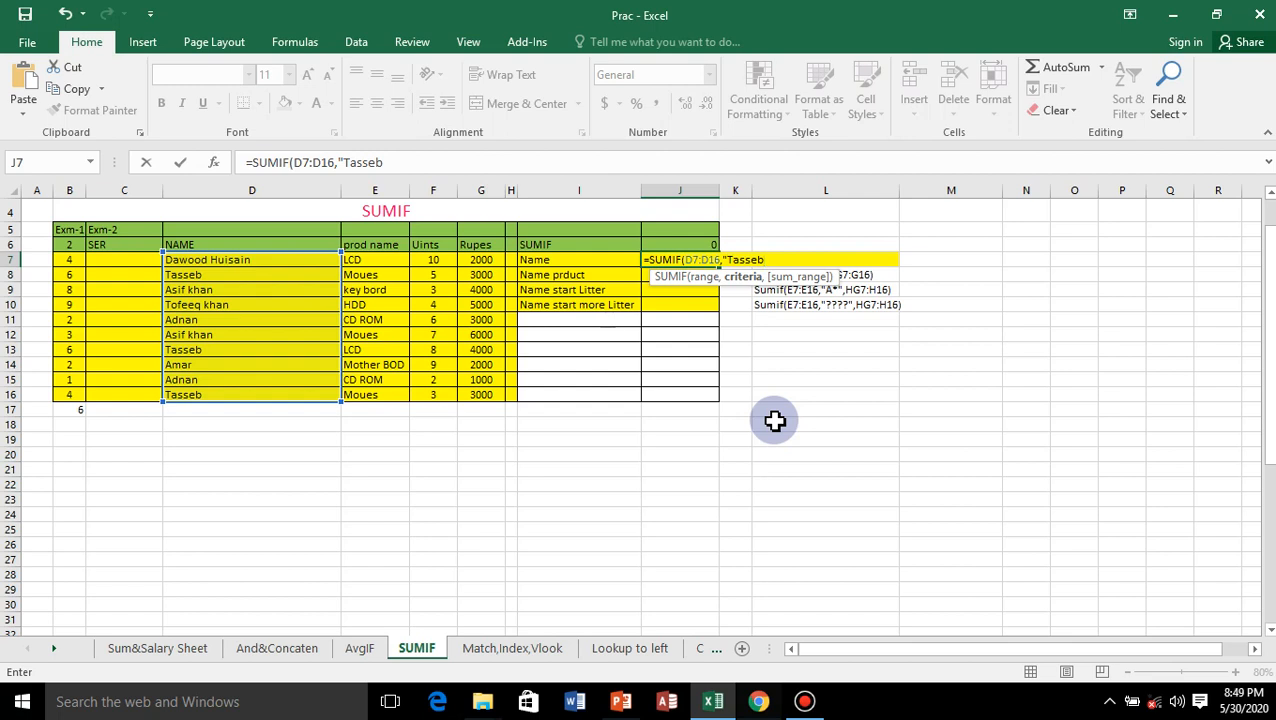
{"action": "type", "text": "\""}
{"action": "type", "text": ","}
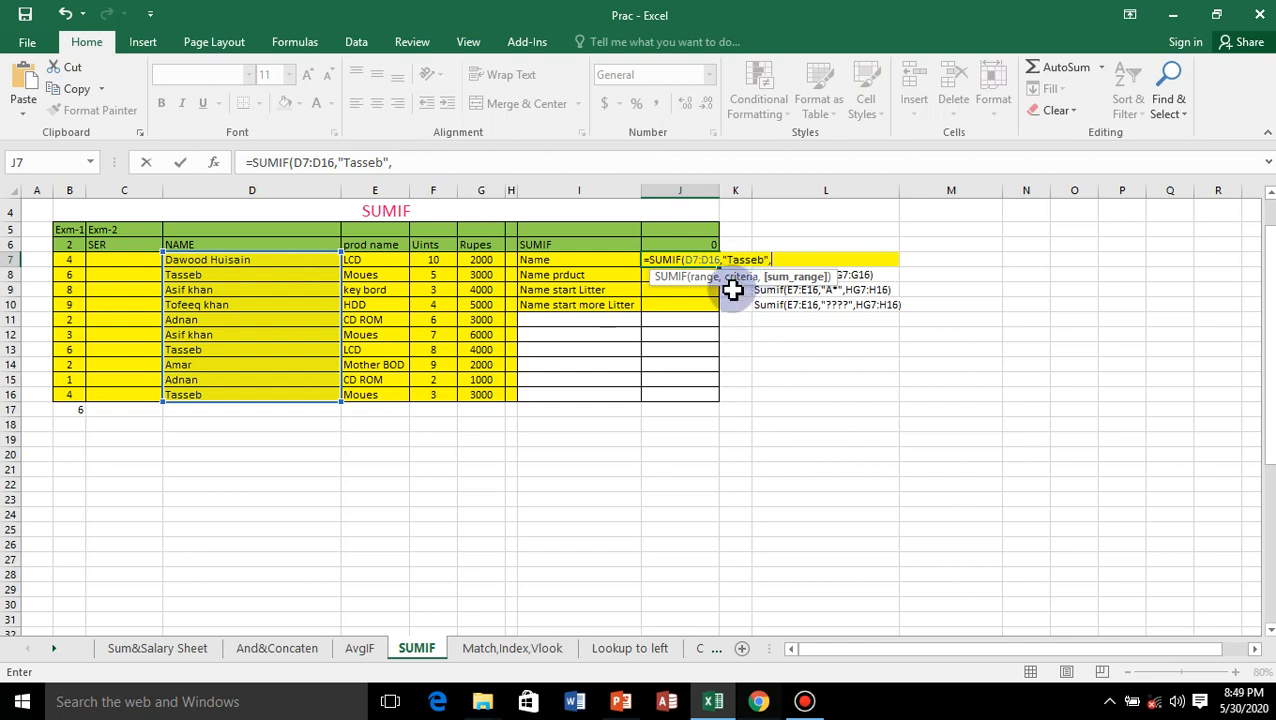
{"action": "left_click", "coordinate": [484, 260]}
{"action": "left_click_drag", "start_coordinate": [484, 260], "coordinate": [476, 393]}
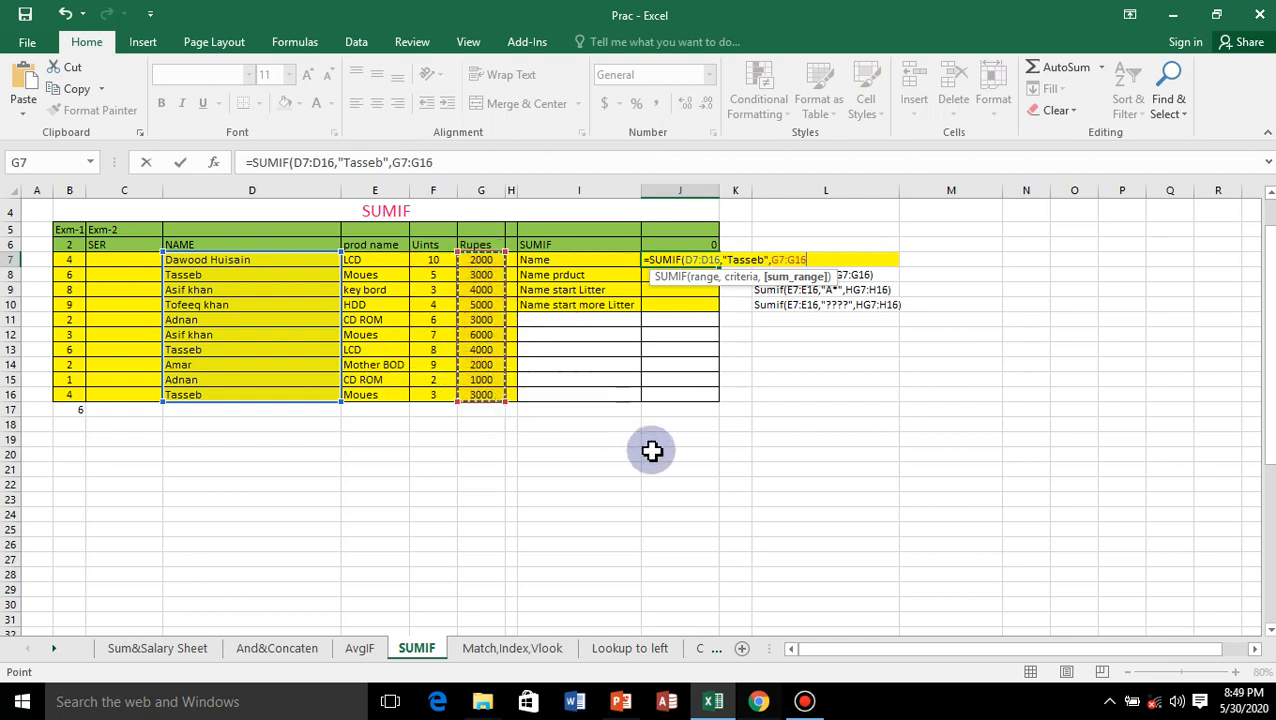
{"action": "left_click", "coordinate": [806, 704]}
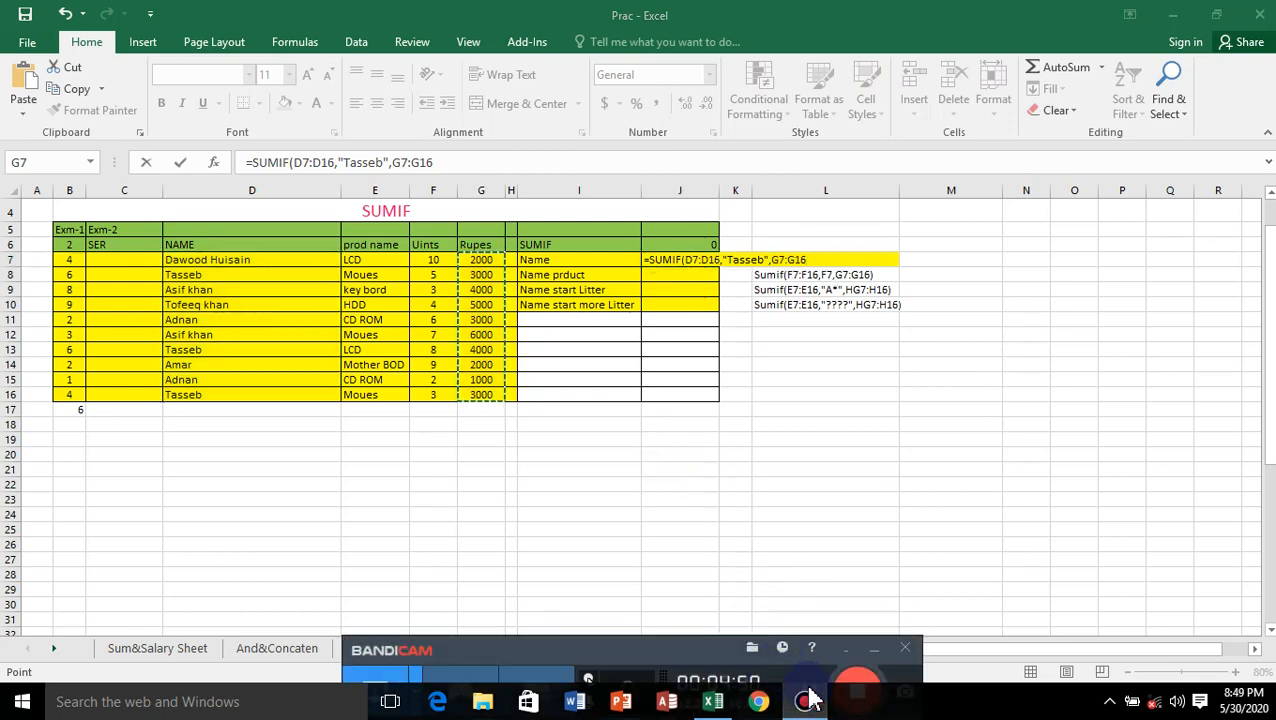
{"action": "left_click", "coordinate": [873, 650]}
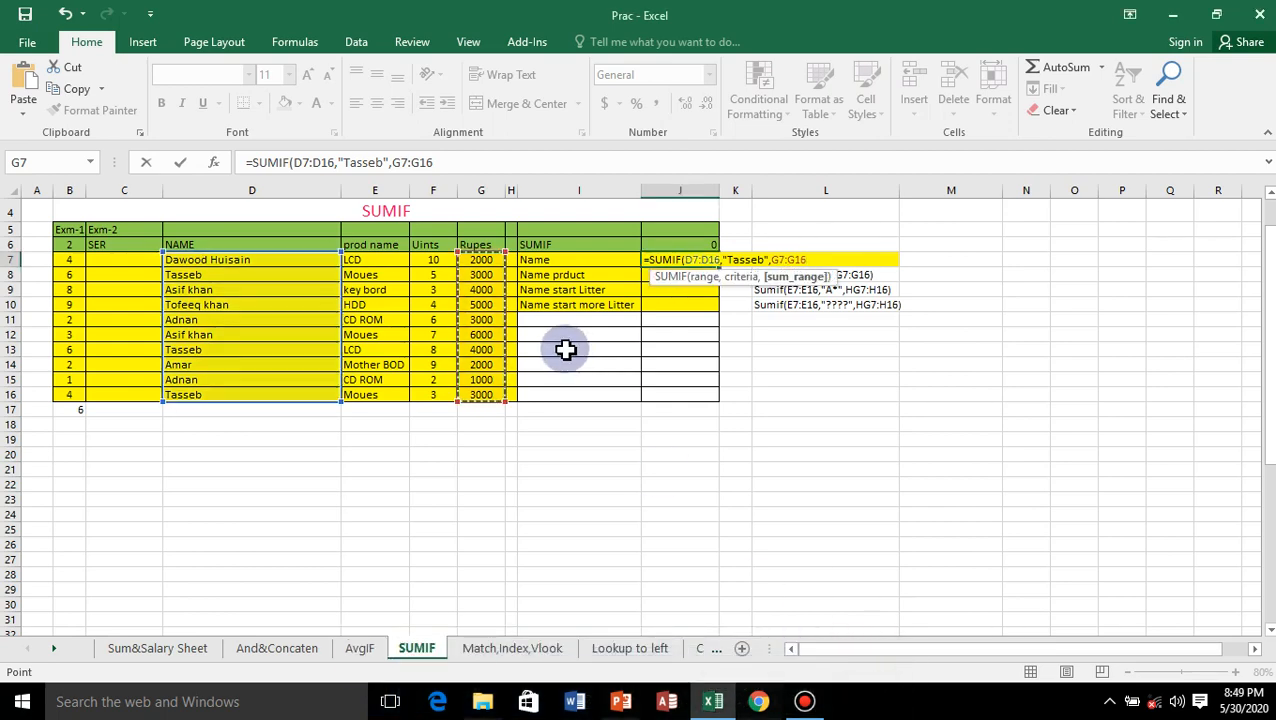
{"action": "type", "text": ")"}
{"action": "key", "text": "Return"}
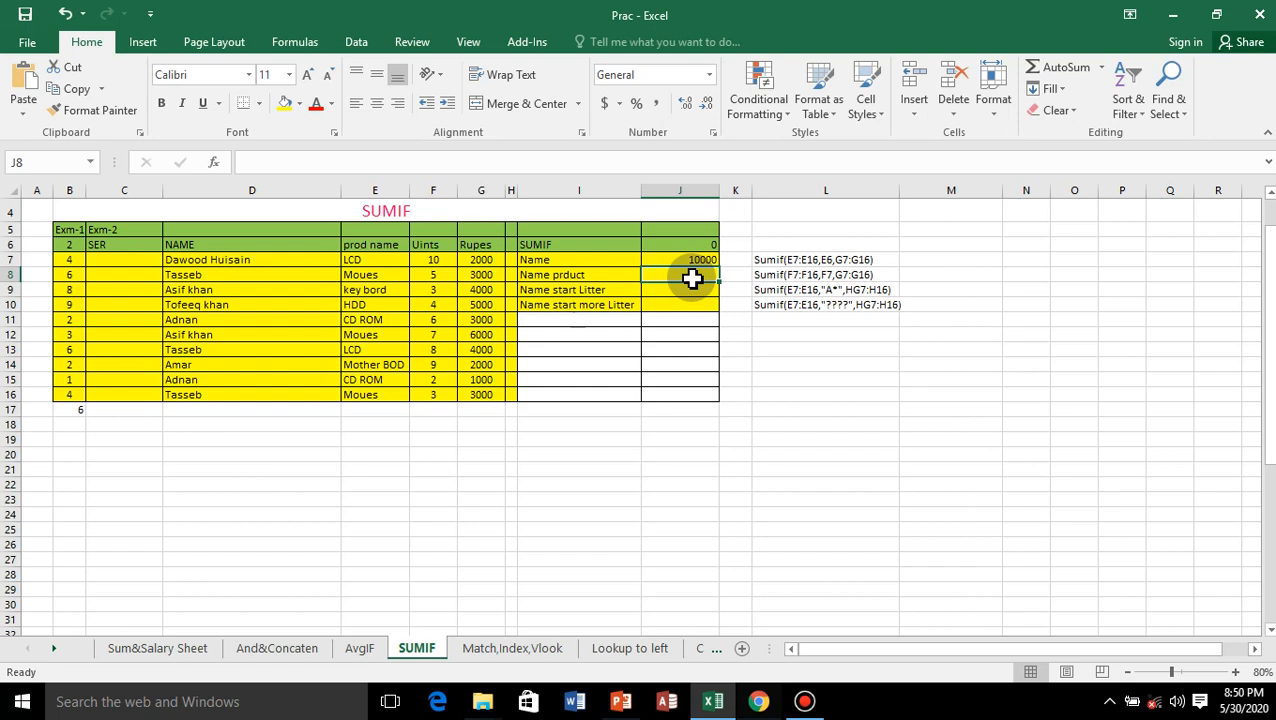
Enter =SUMIF(E7:E16,E8,F7:F16) in J8 to total the units for the product in E8
{"action": "type", "text": "=sum"}
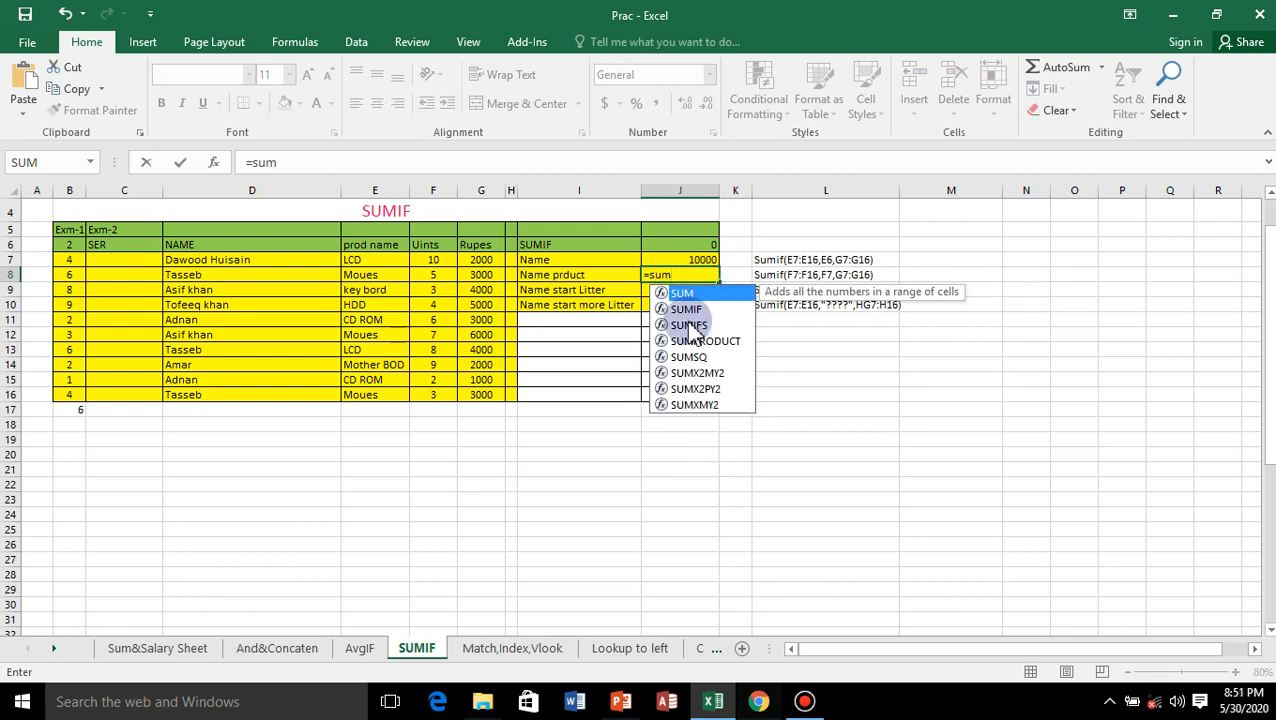
{"action": "double_click", "coordinate": [686, 310]}
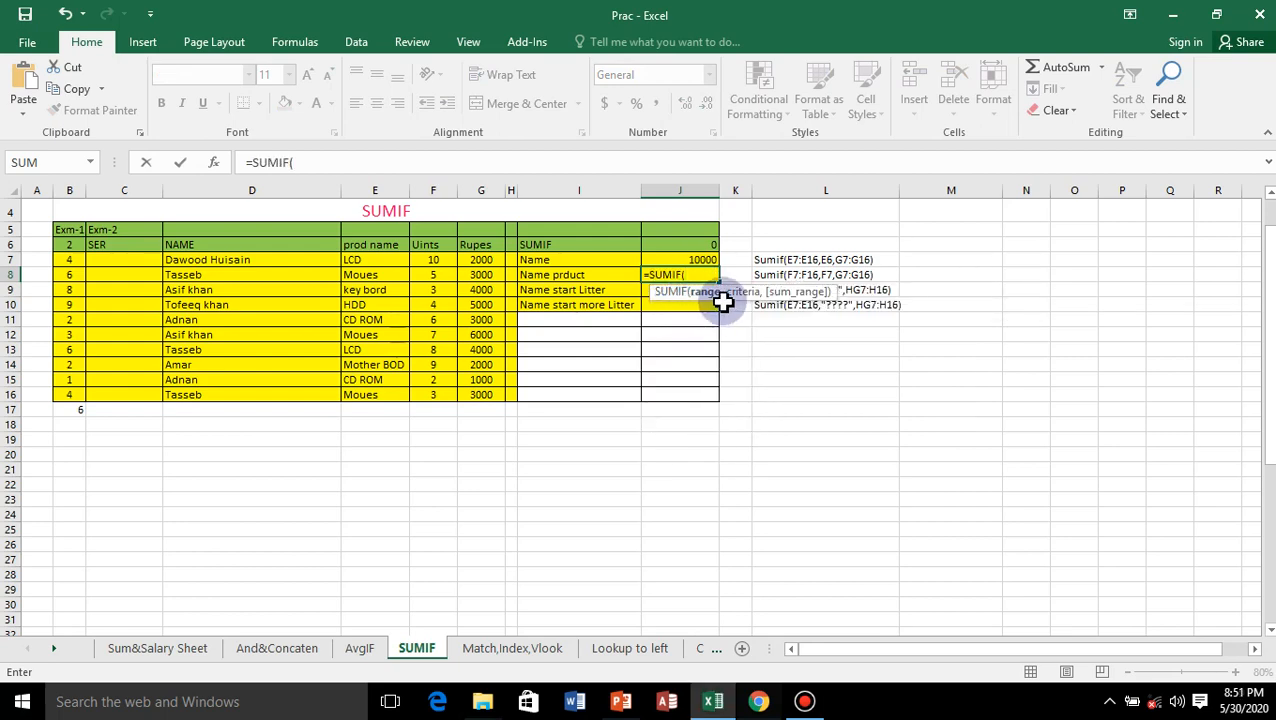
{"action": "left_click", "coordinate": [369, 263]}
{"action": "left_click_drag", "start_coordinate": [369, 263], "coordinate": [345, 396]}
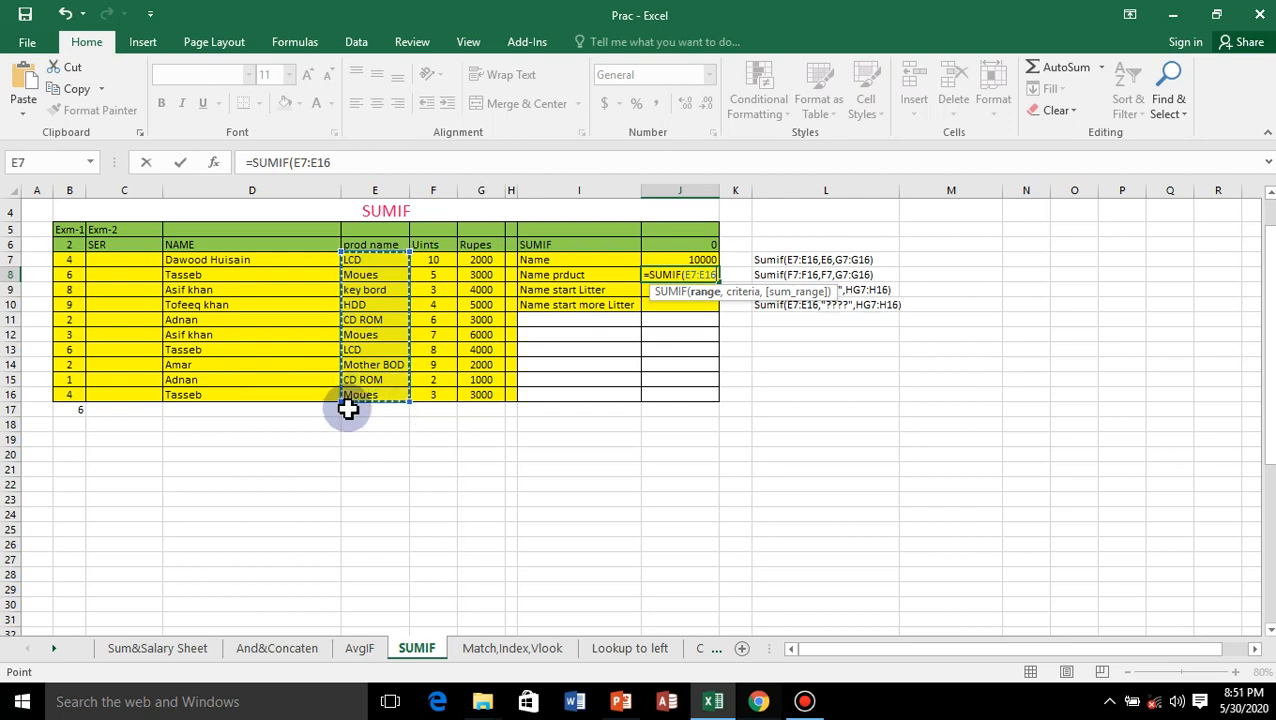
{"action": "type", "text": ","}
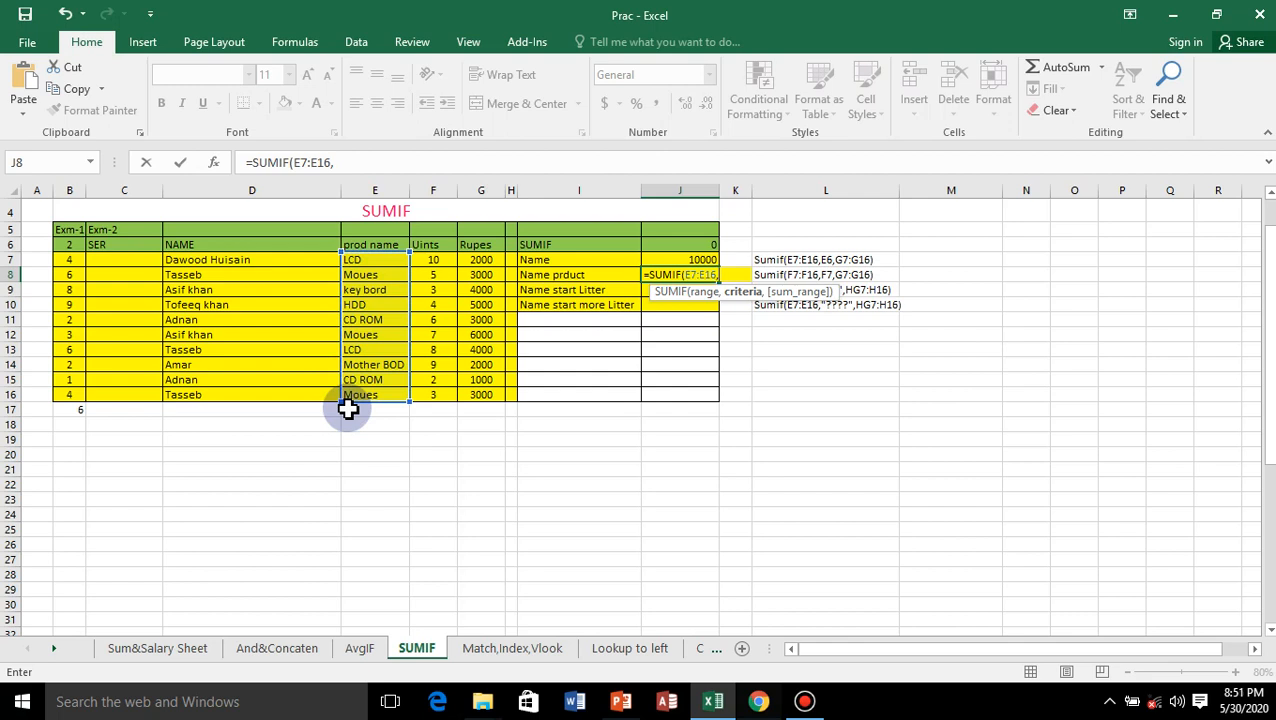
{"action": "left_click", "coordinate": [365, 278]}
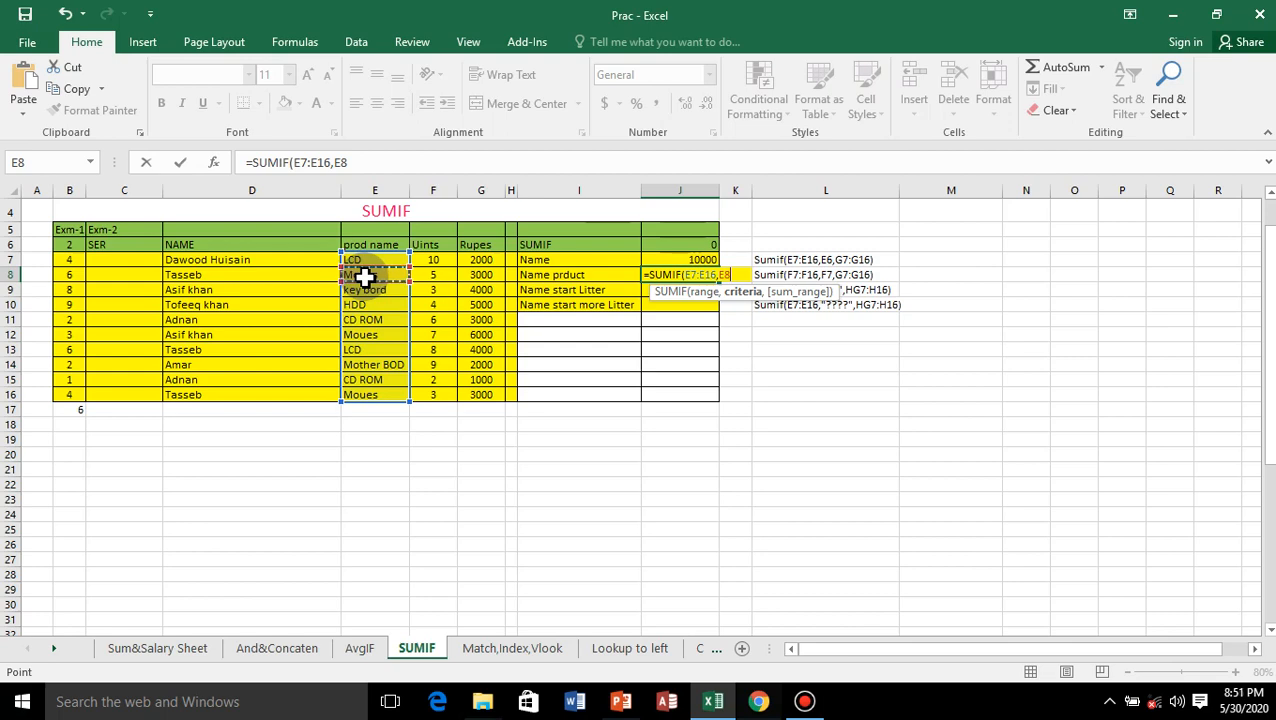
{"action": "type", "text": ","}
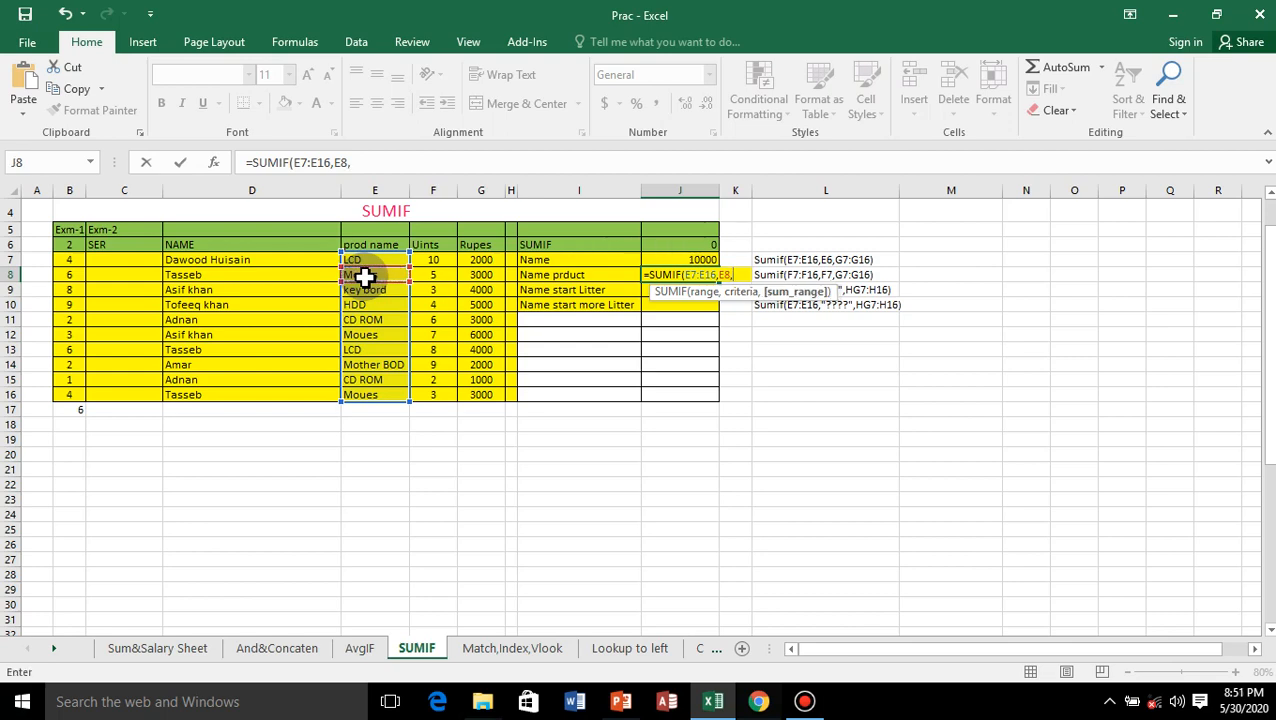
{"action": "left_click", "coordinate": [430, 259]}
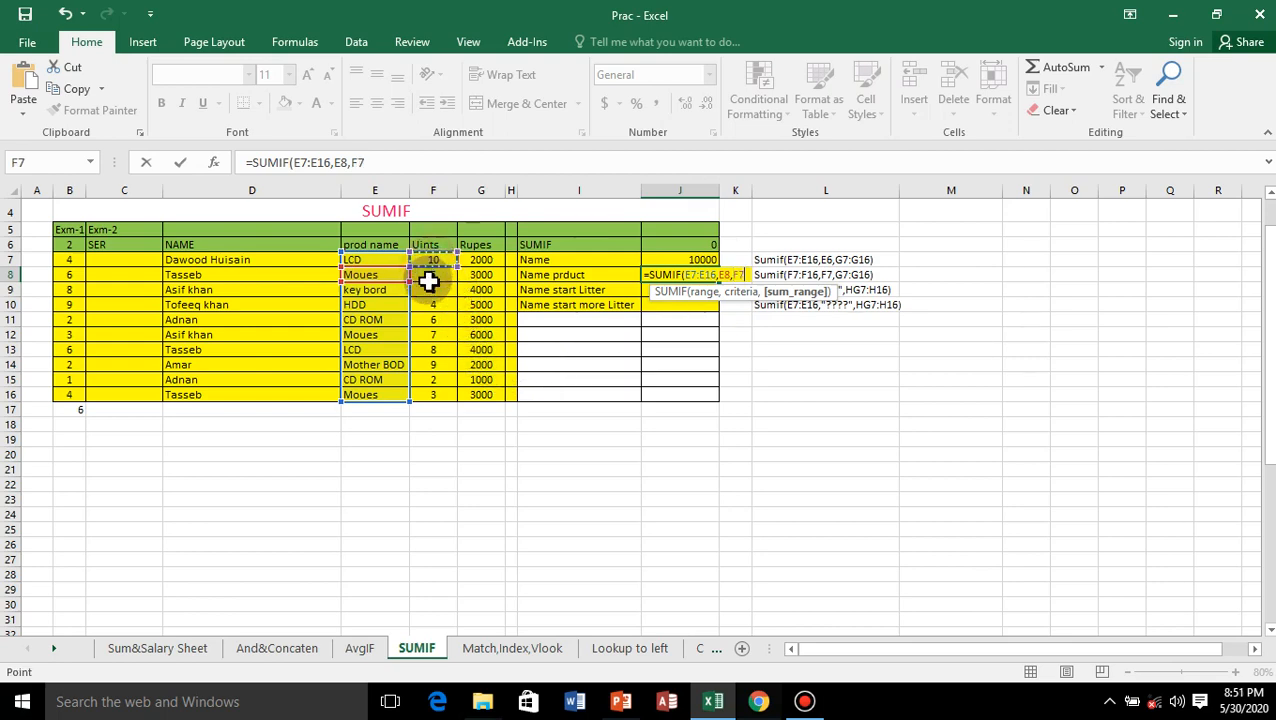
{"action": "left_click_drag", "start_coordinate": [430, 282], "coordinate": [415, 392]}
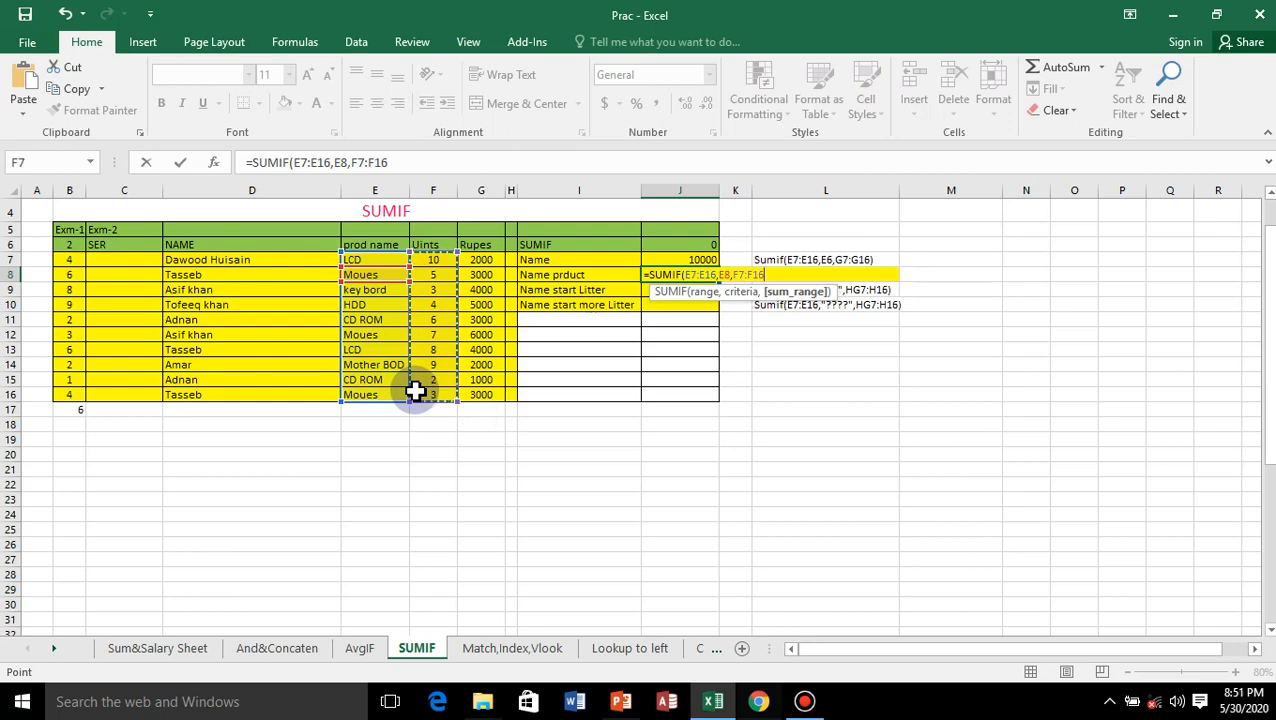
{"action": "type", "text": ")"}
{"action": "key", "text": "Return"}
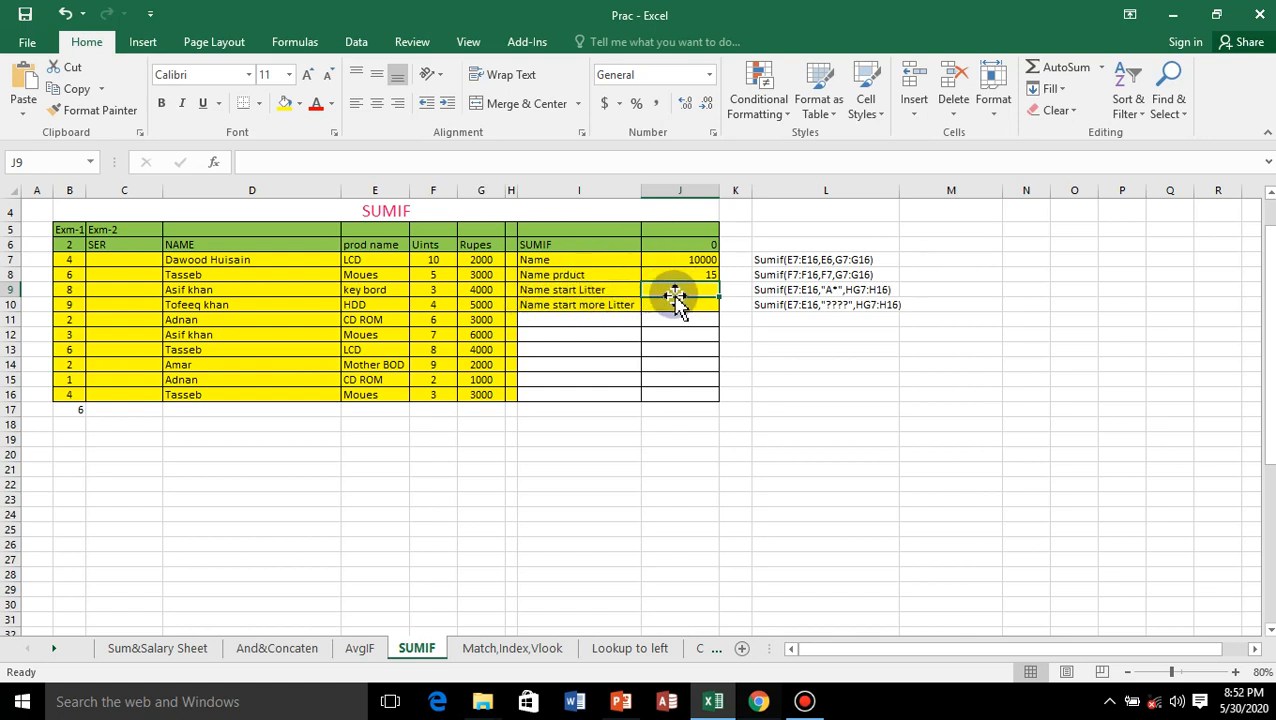
Enter =SUMIF(D7:D16,"A*",G7:G16) in J9 to total the rupees for names starting with A
{"action": "type", "text": "="}
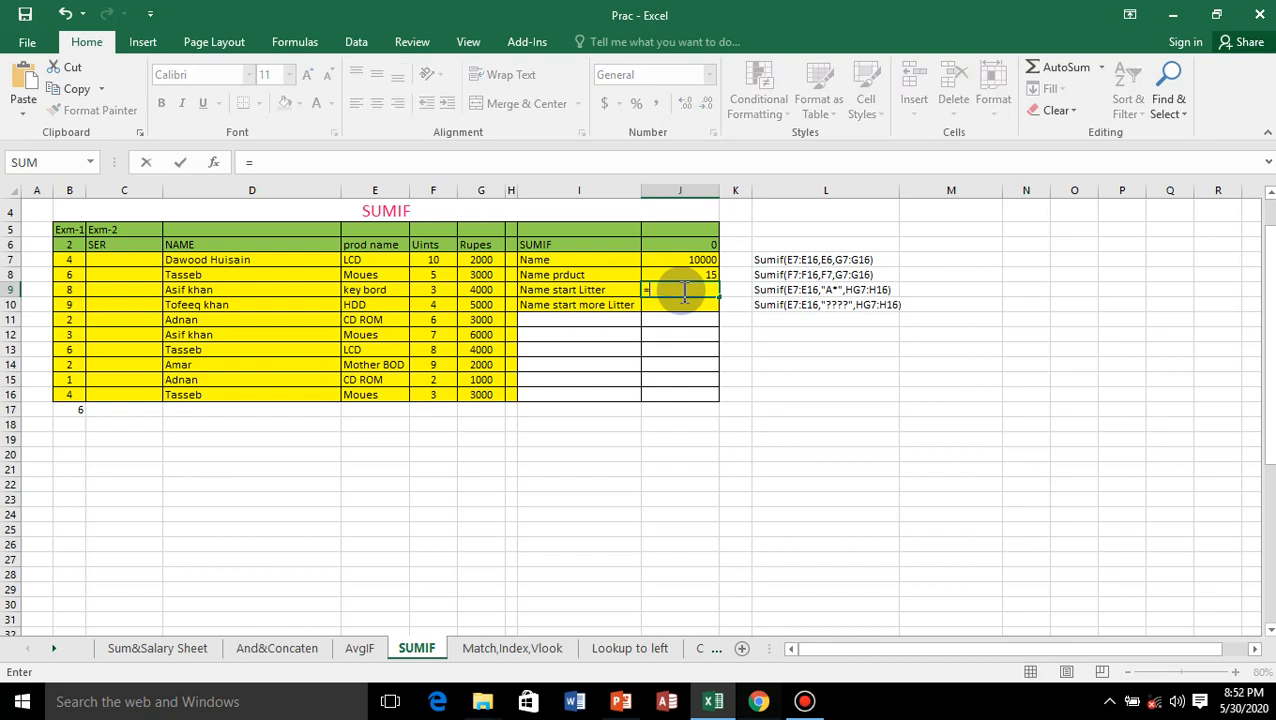
{"action": "type", "text": "sum"}
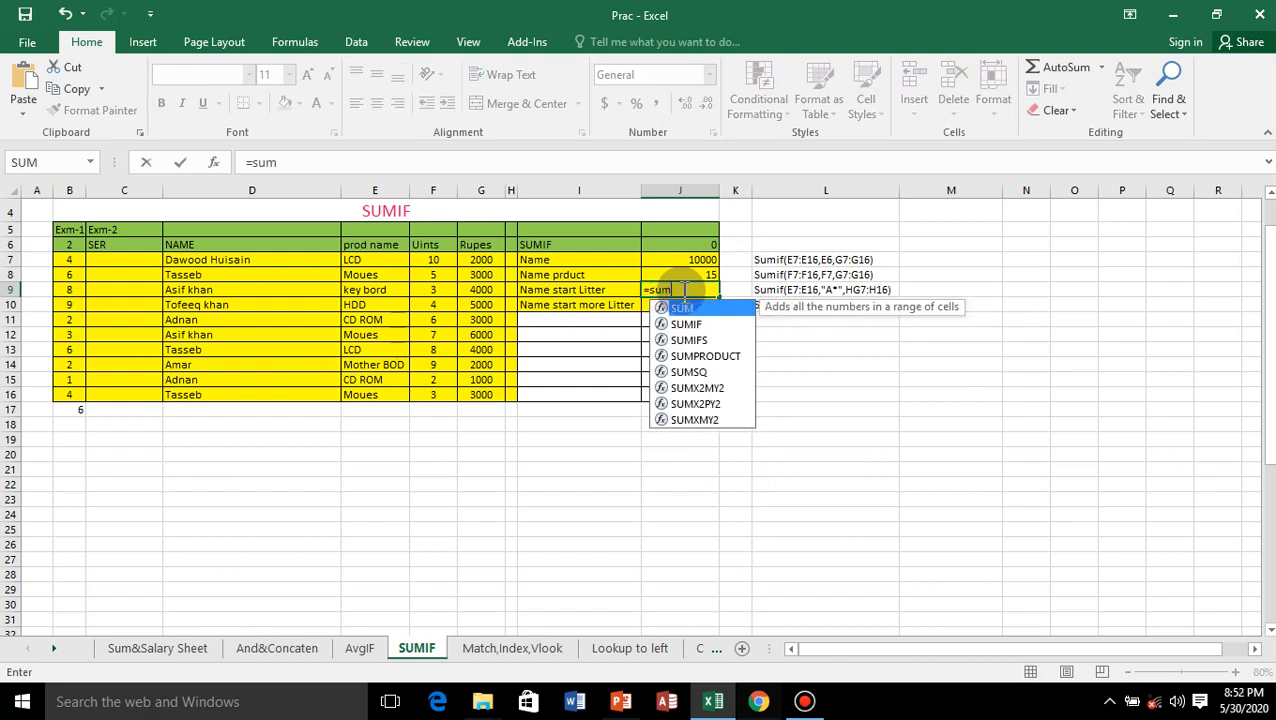
{"action": "double_click", "coordinate": [688, 323]}
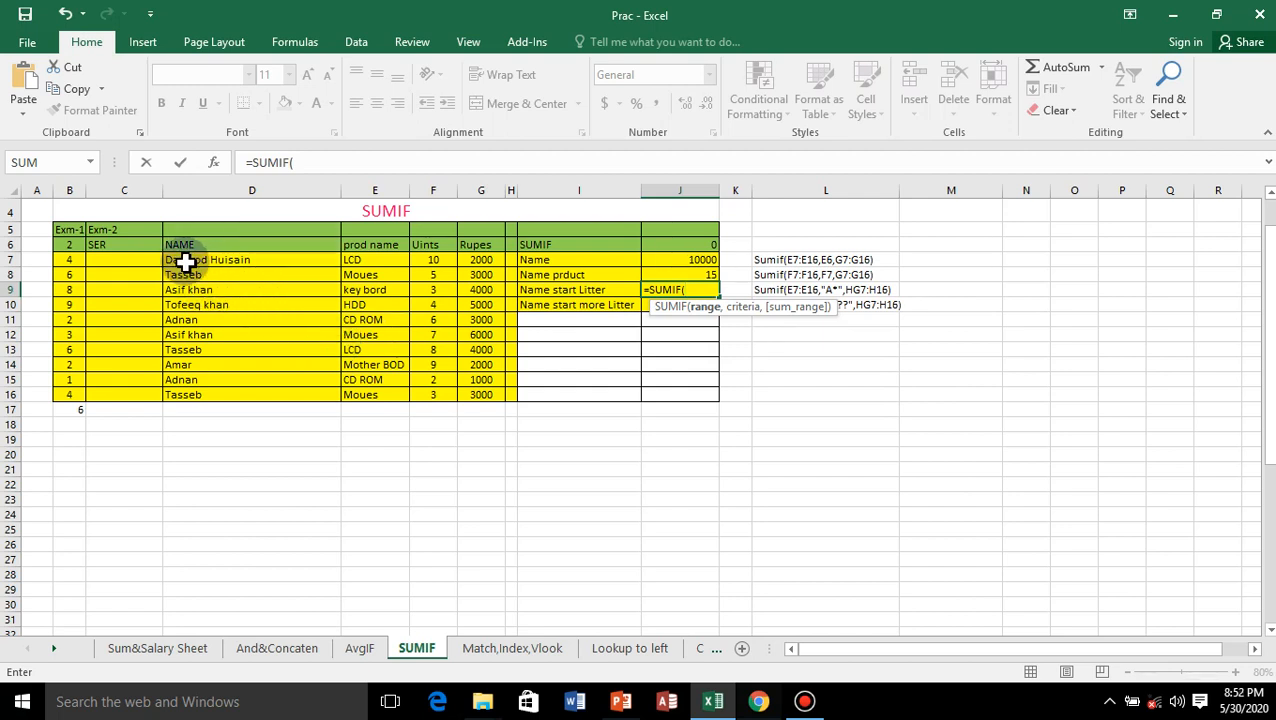
{"action": "left_click_drag", "start_coordinate": [185, 262], "coordinate": [177, 396]}
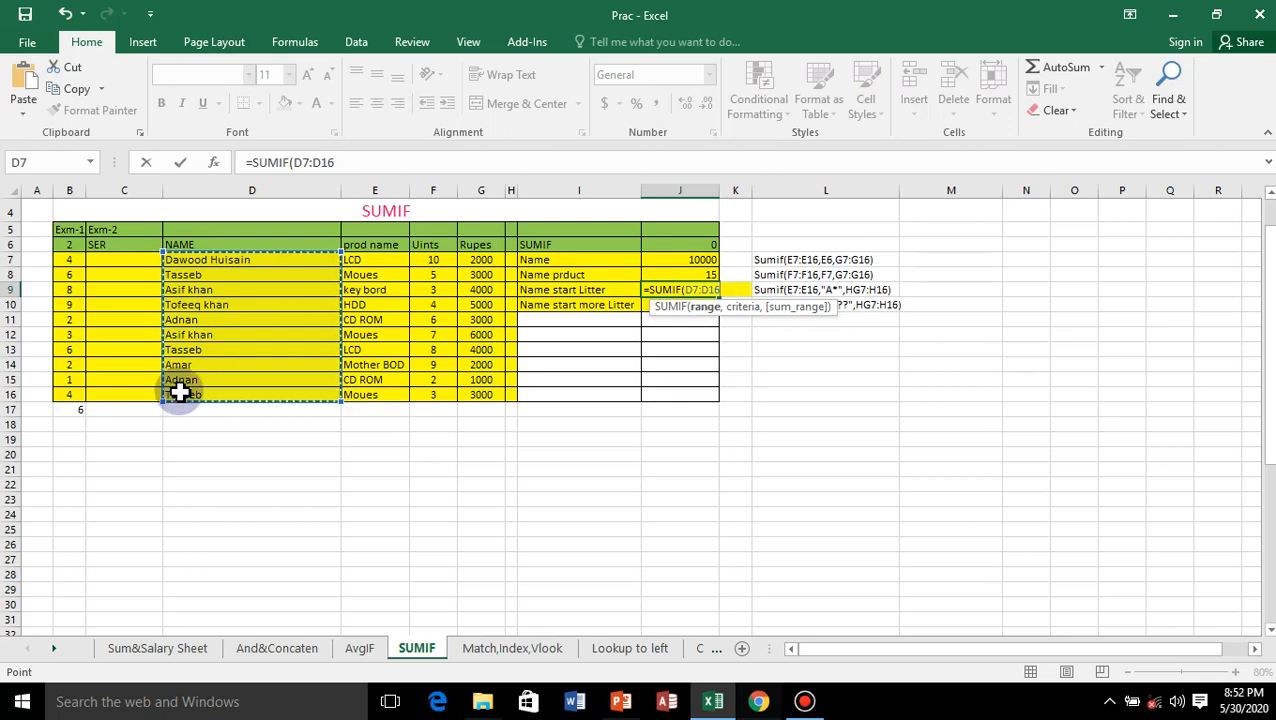
{"action": "type", "text": ","}
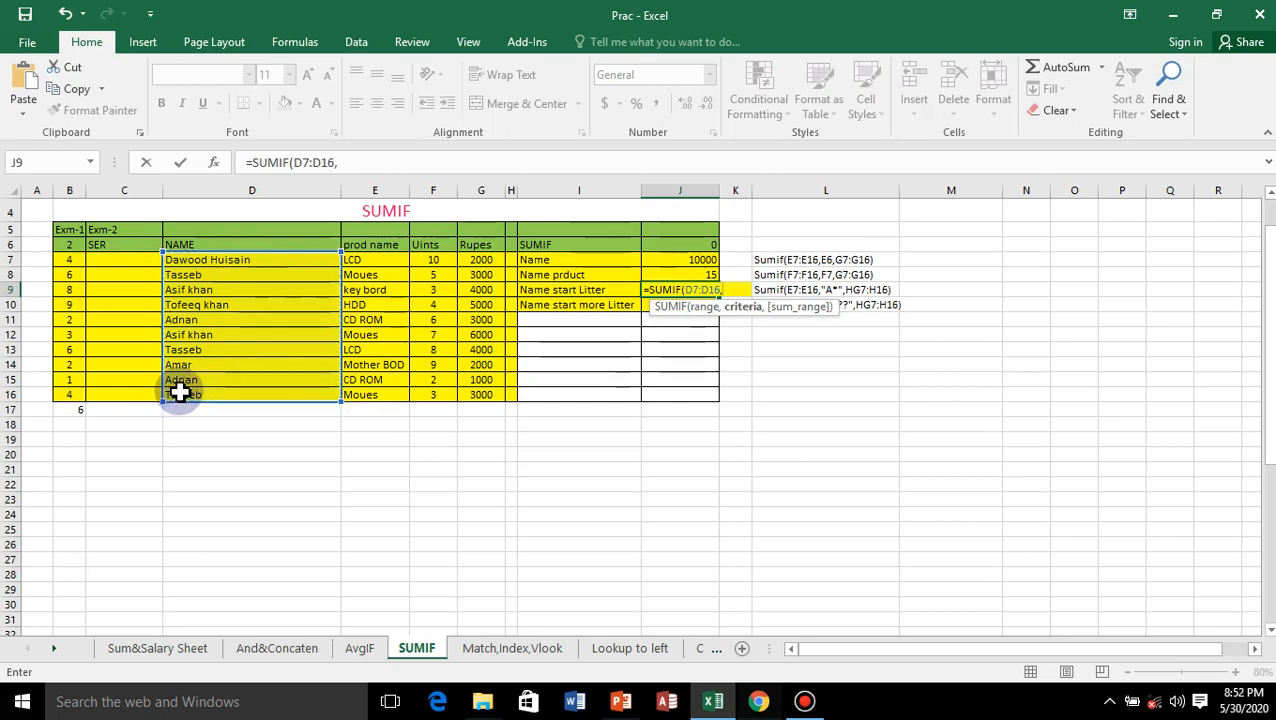
{"action": "type", "text": "\""}
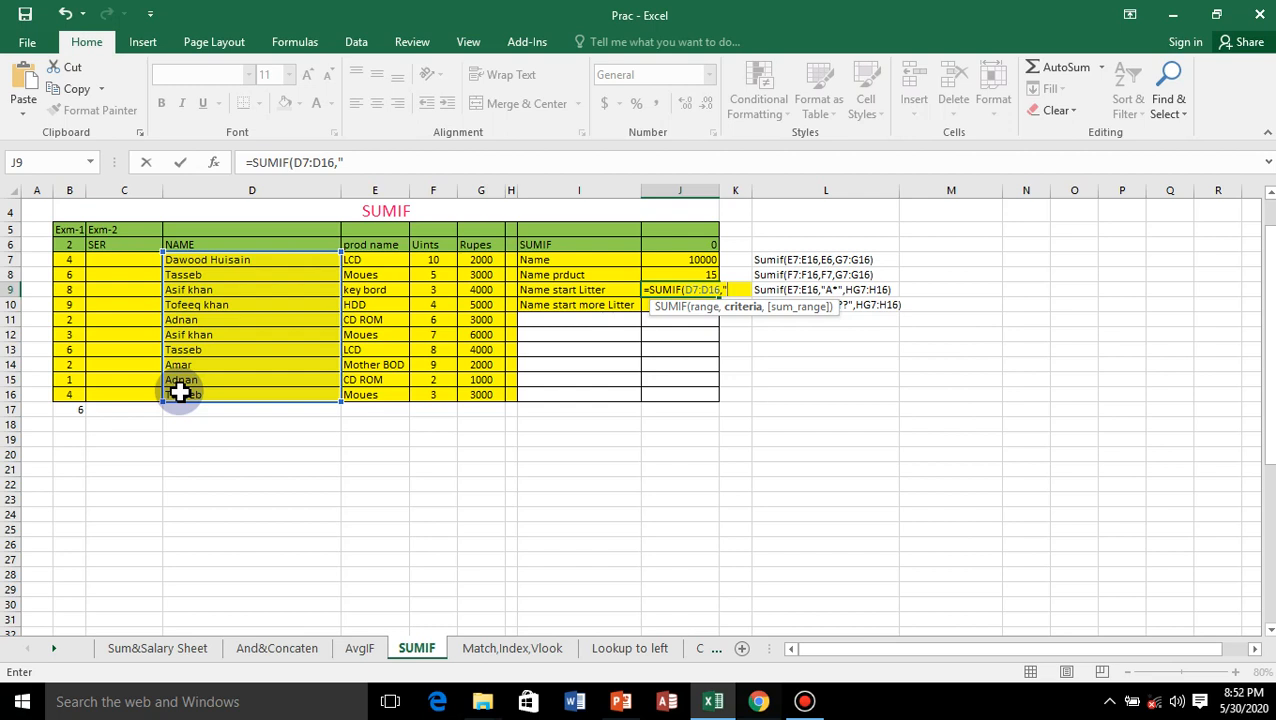
{"action": "type", "text": "A*"}
{"action": "type", "text": ","}
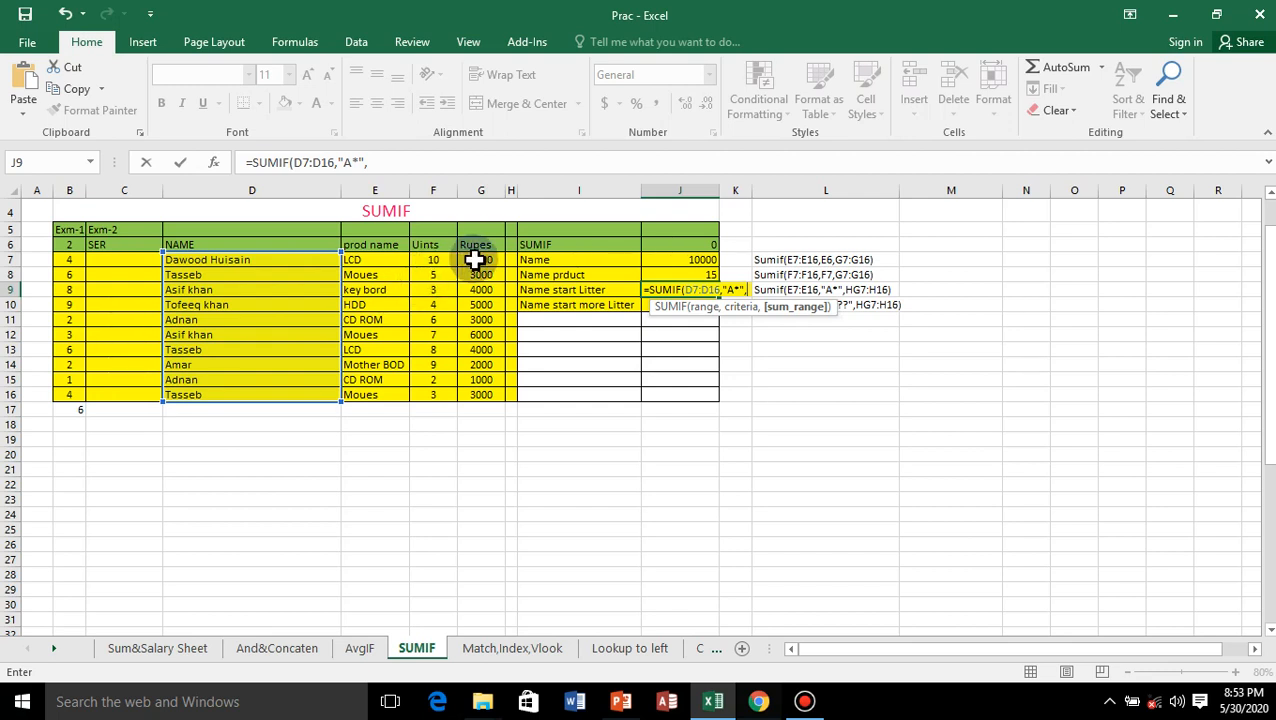
{"action": "left_click_drag", "start_coordinate": [476, 259], "coordinate": [471, 392]}
{"action": "type", "text": ")"}
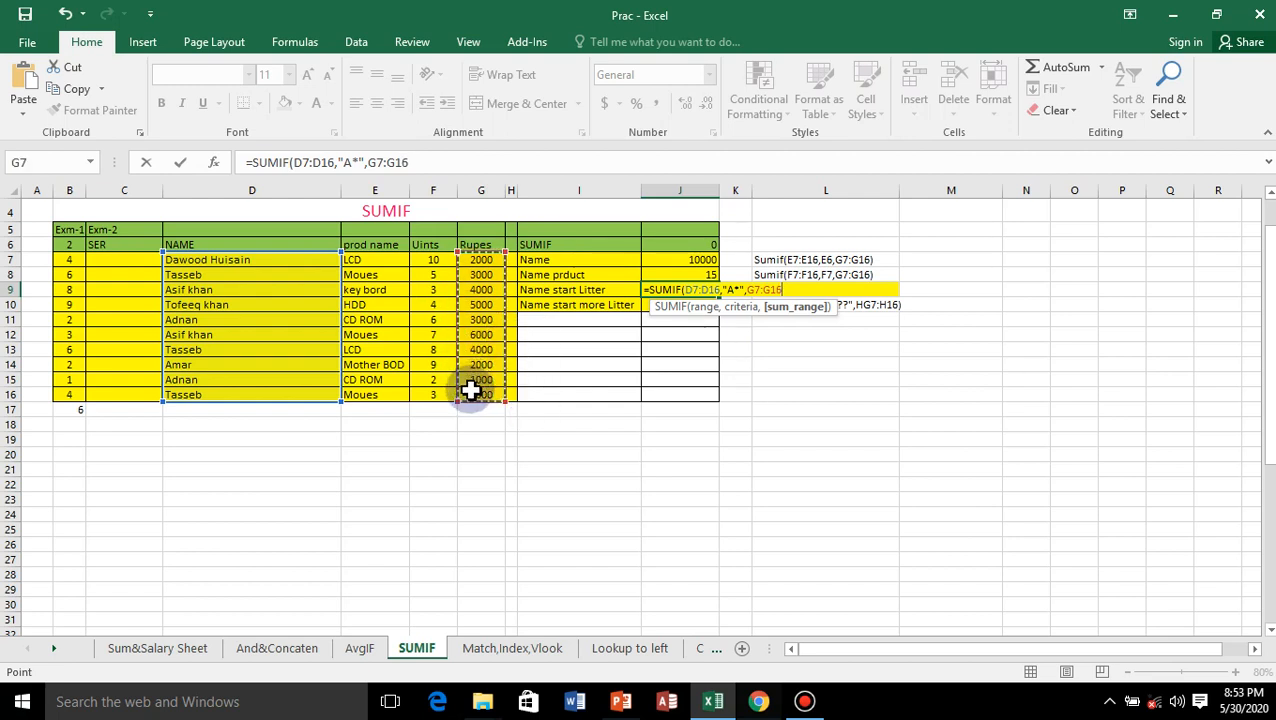
{"action": "key", "text": "Return"}
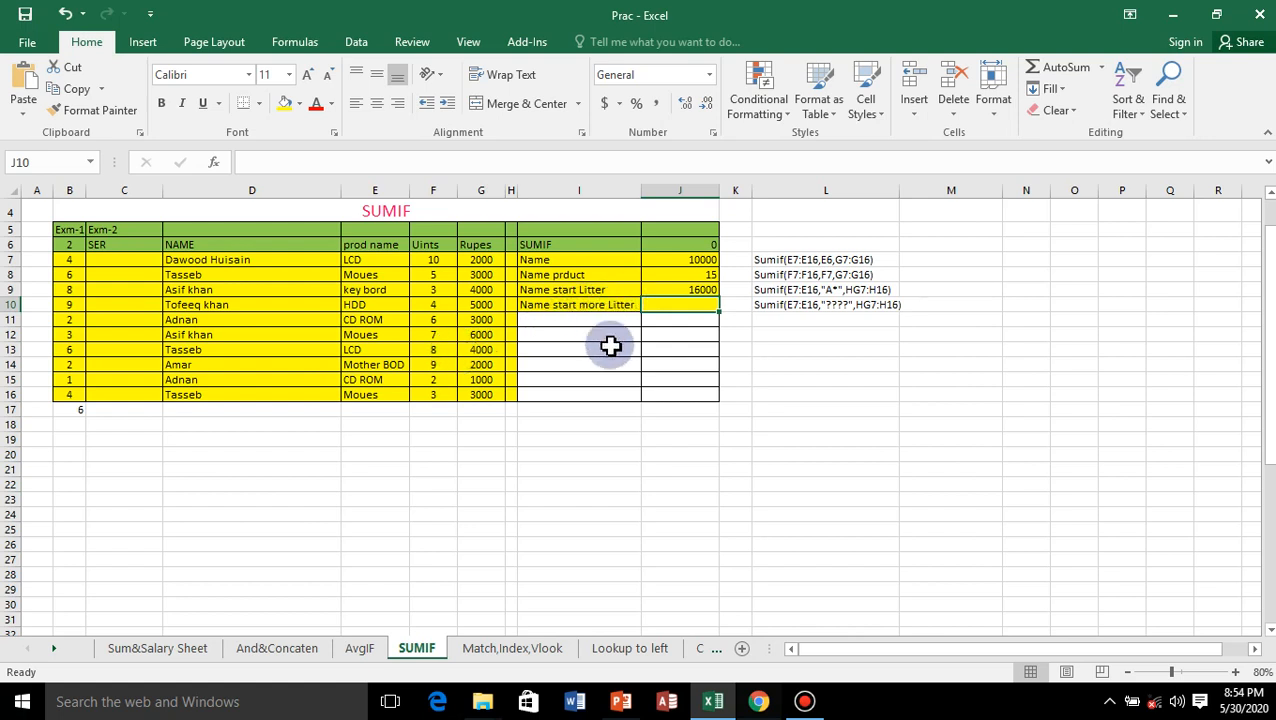
Enter =SUMIF(D7:D16,"?????",G7:G16) in J10 to total the rupees for names exactly five characters long
{"action": "type", "text": "=s"}
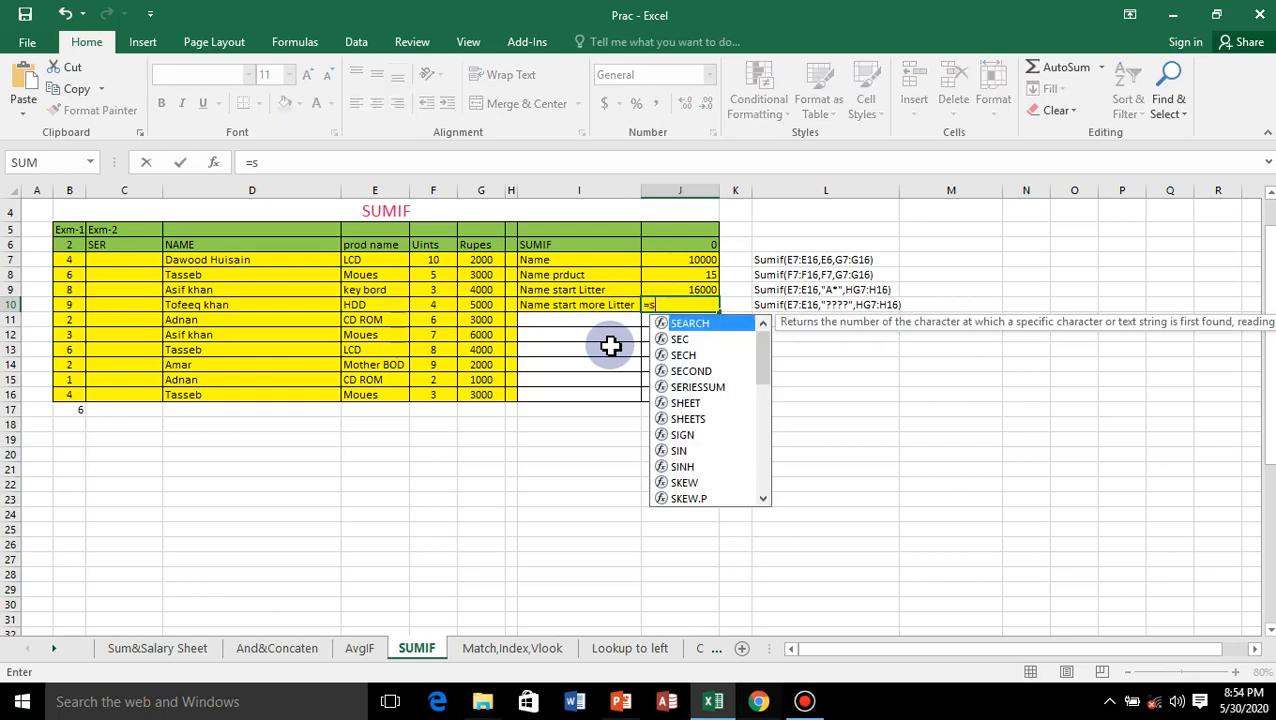
{"action": "type", "text": "um"}
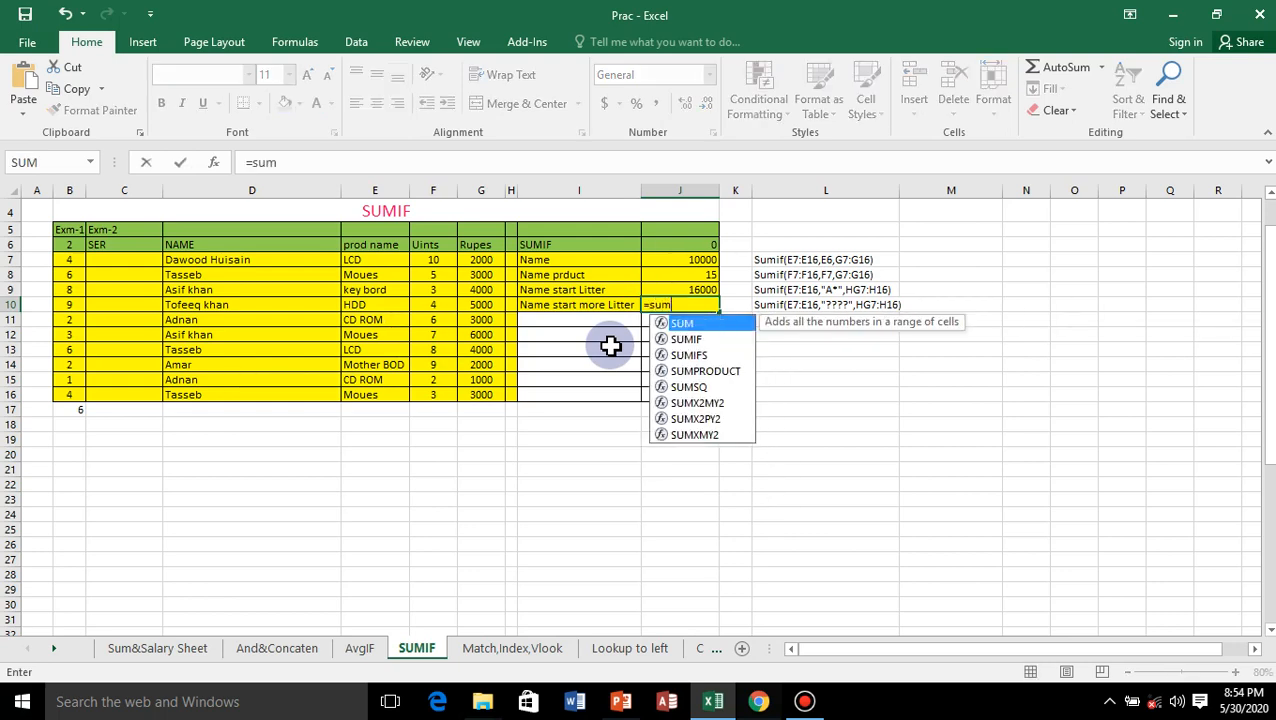
{"action": "double_click", "coordinate": [685, 340]}
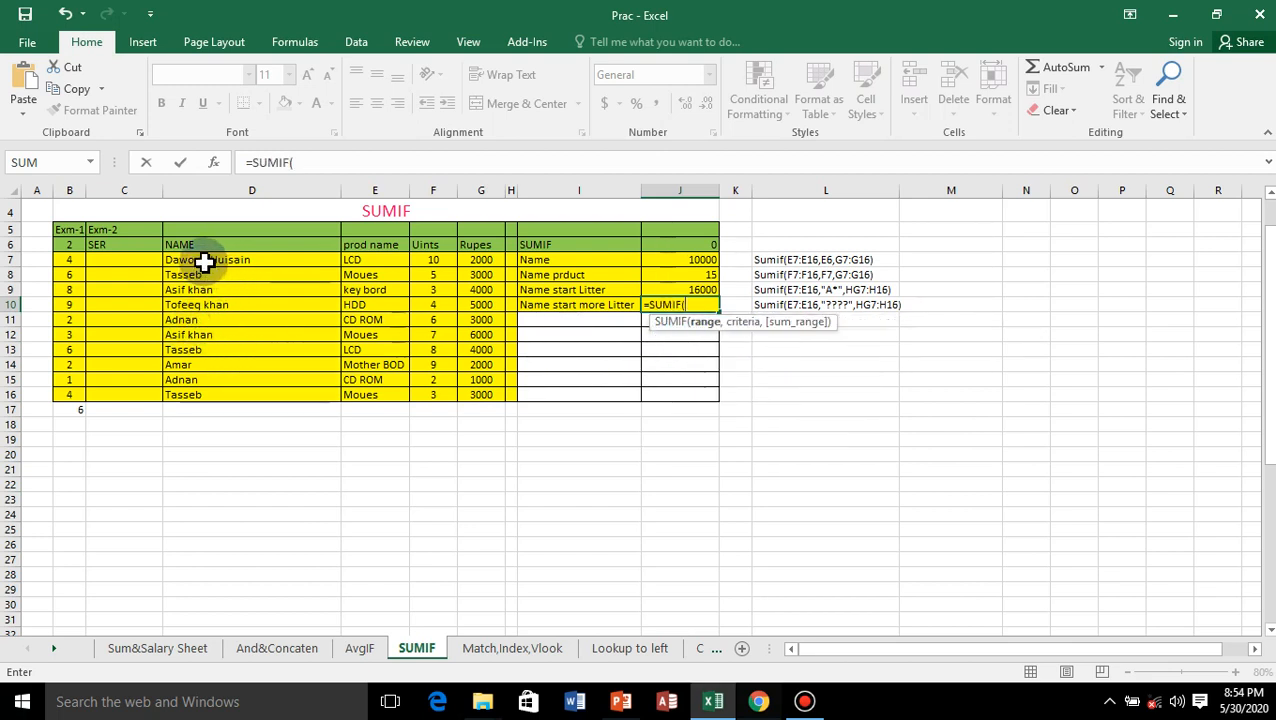
{"action": "left_click_drag", "start_coordinate": [205, 262], "coordinate": [191, 392]}
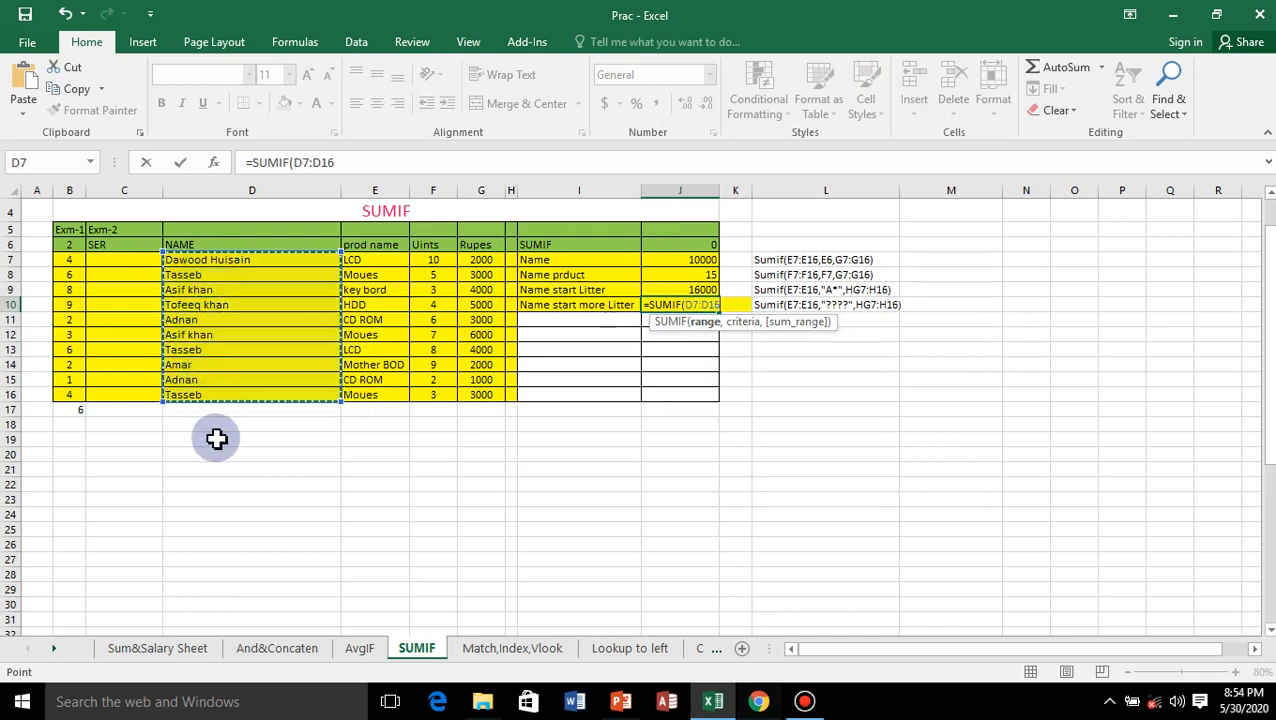
{"action": "type", "text": ","}
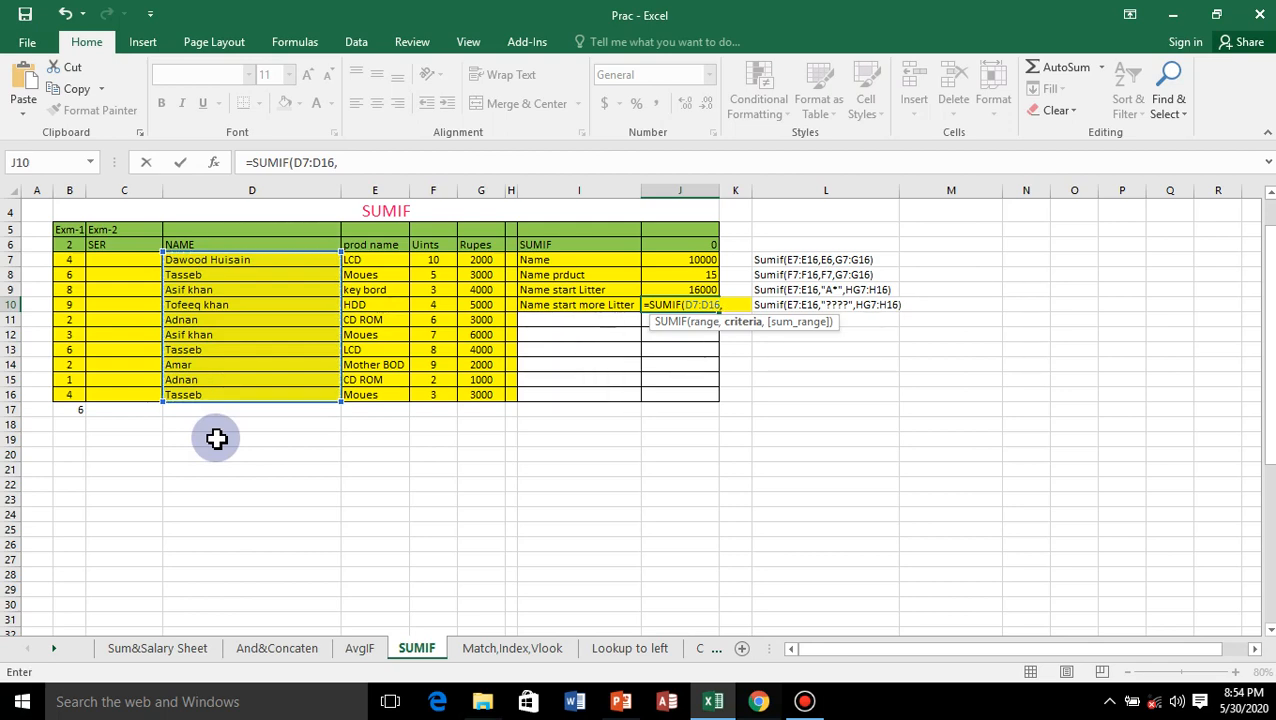
{"action": "type", "text": "\"?????"}
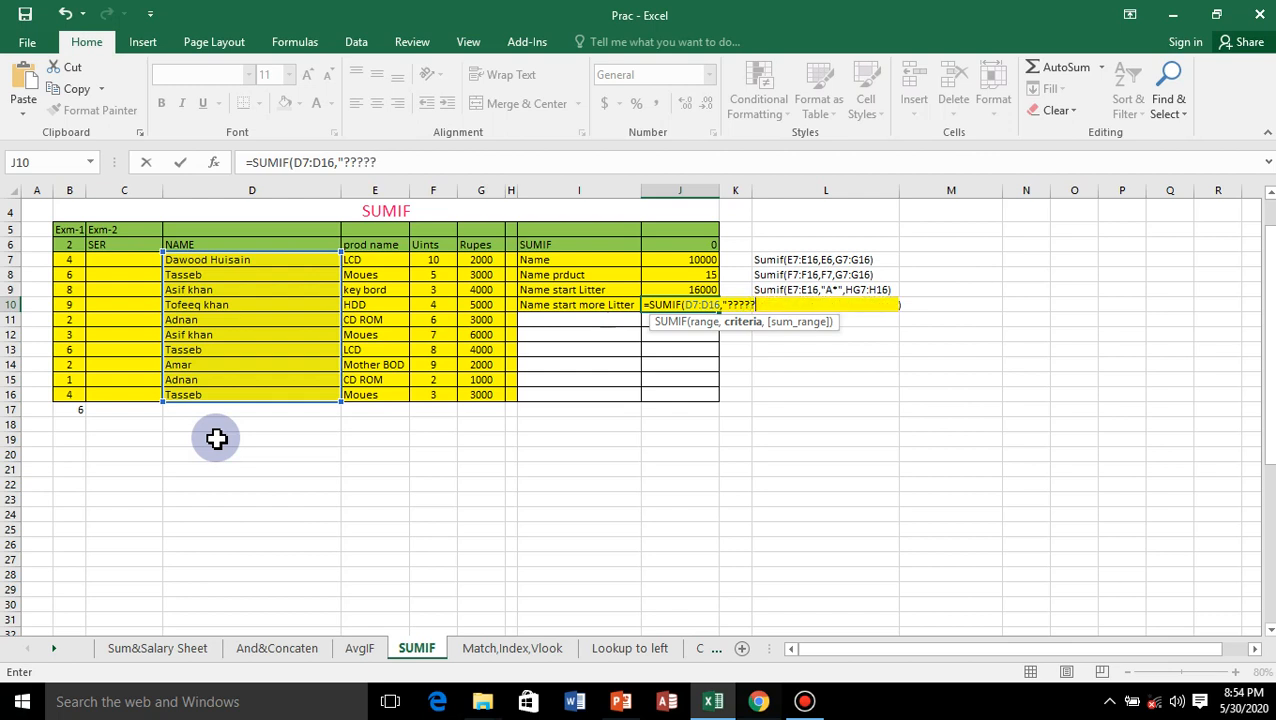
{"action": "type", "text": "\","}
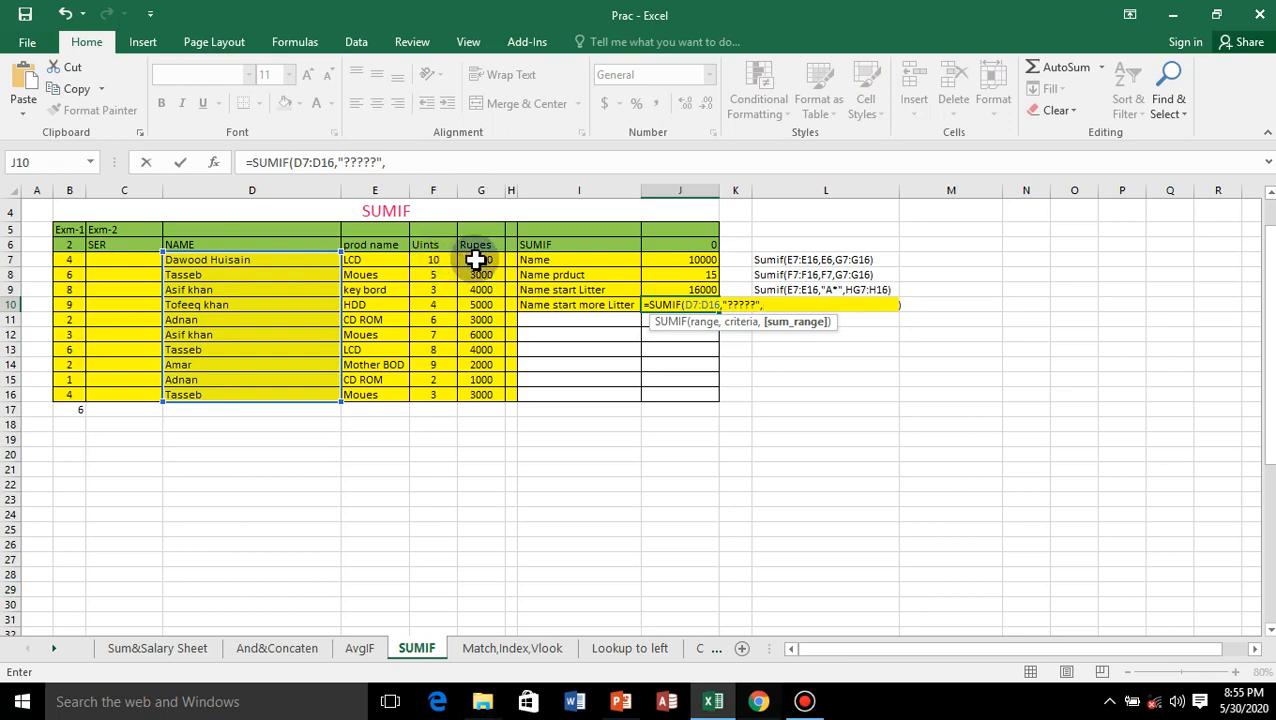
{"action": "left_click_drag", "start_coordinate": [477, 259], "coordinate": [474, 392]}
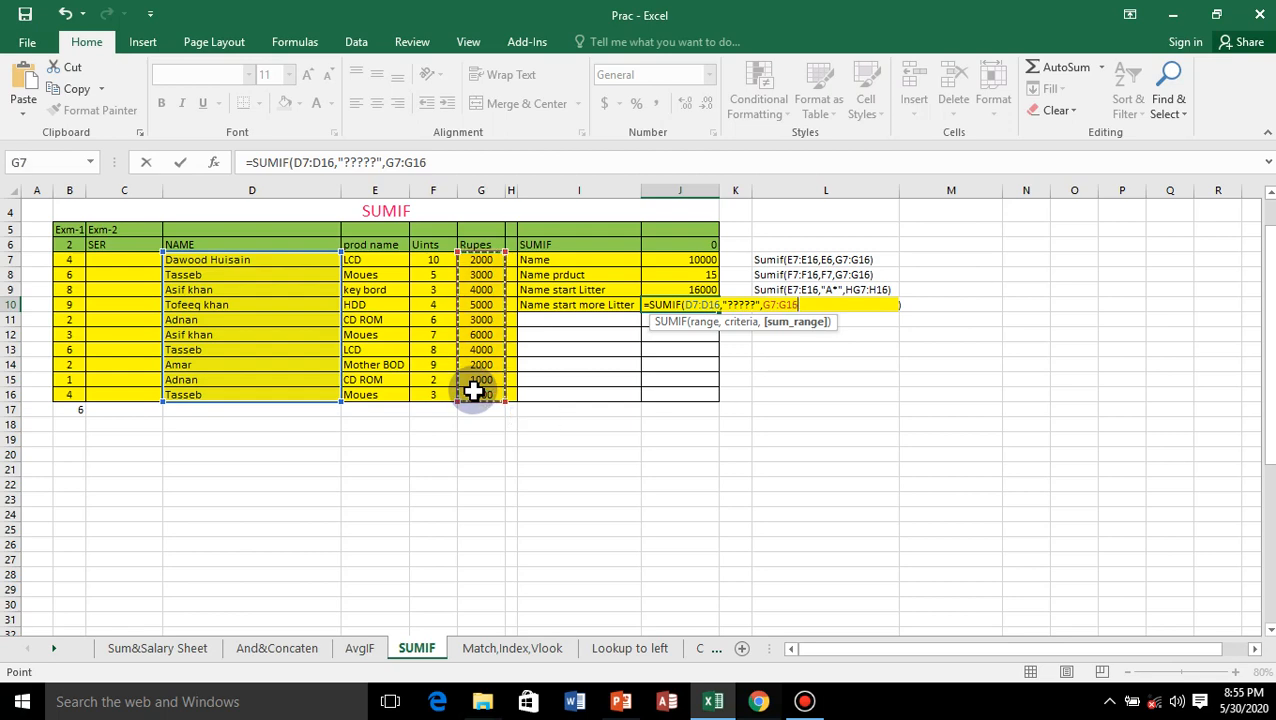
{"action": "type", "text": ")"}
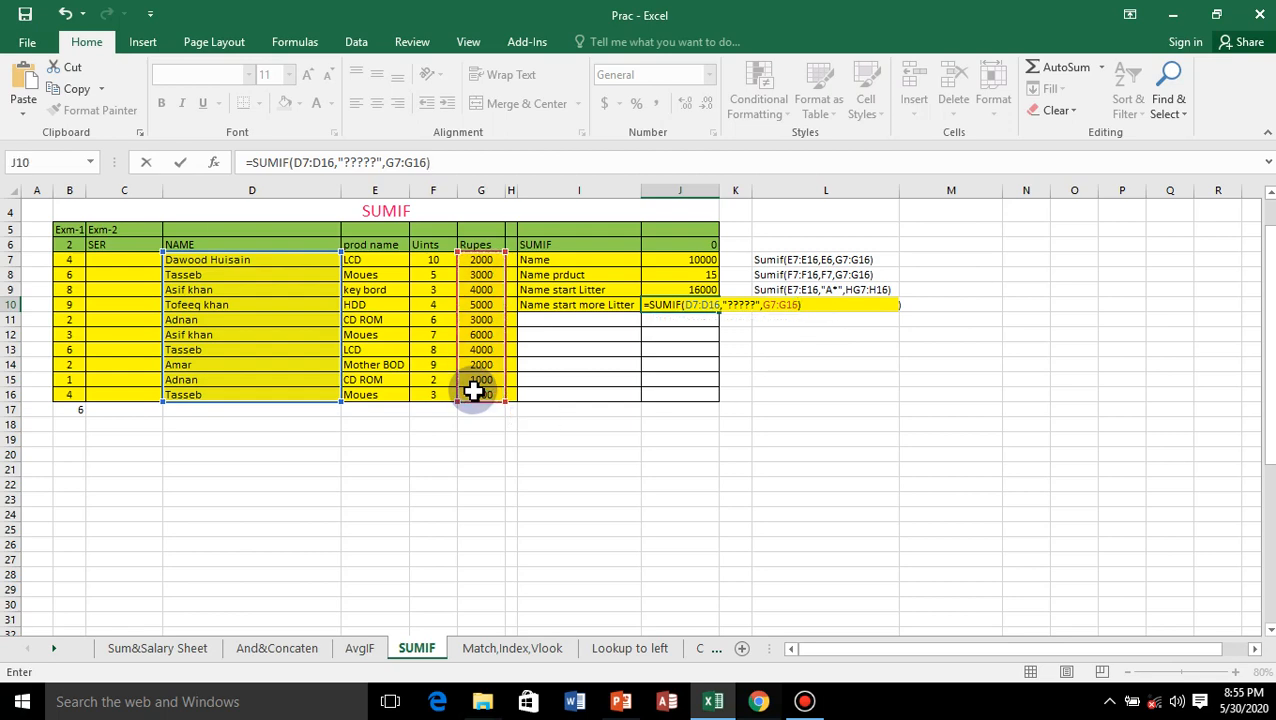
{"action": "key", "text": "Return"}
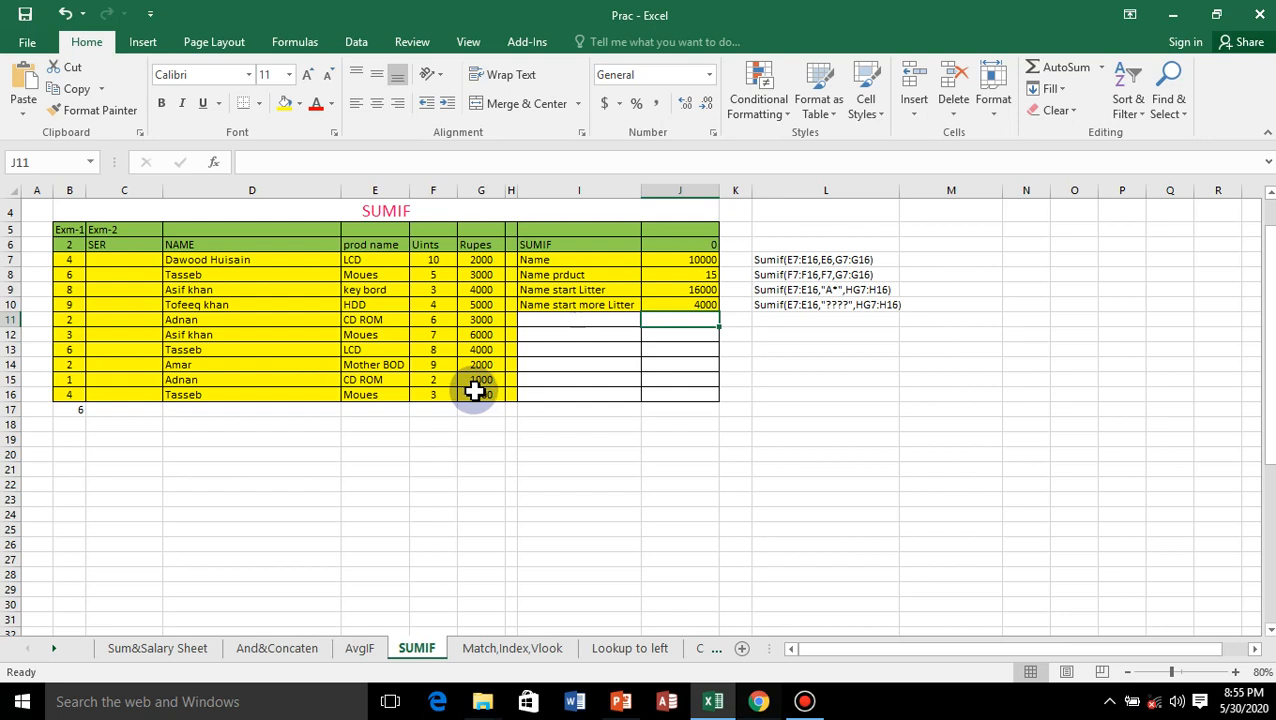
Check the five-letter names in D11 and D15 against the rupees in G15, and minimize the workbook window
{"action": "left_click", "coordinate": [219, 322]}
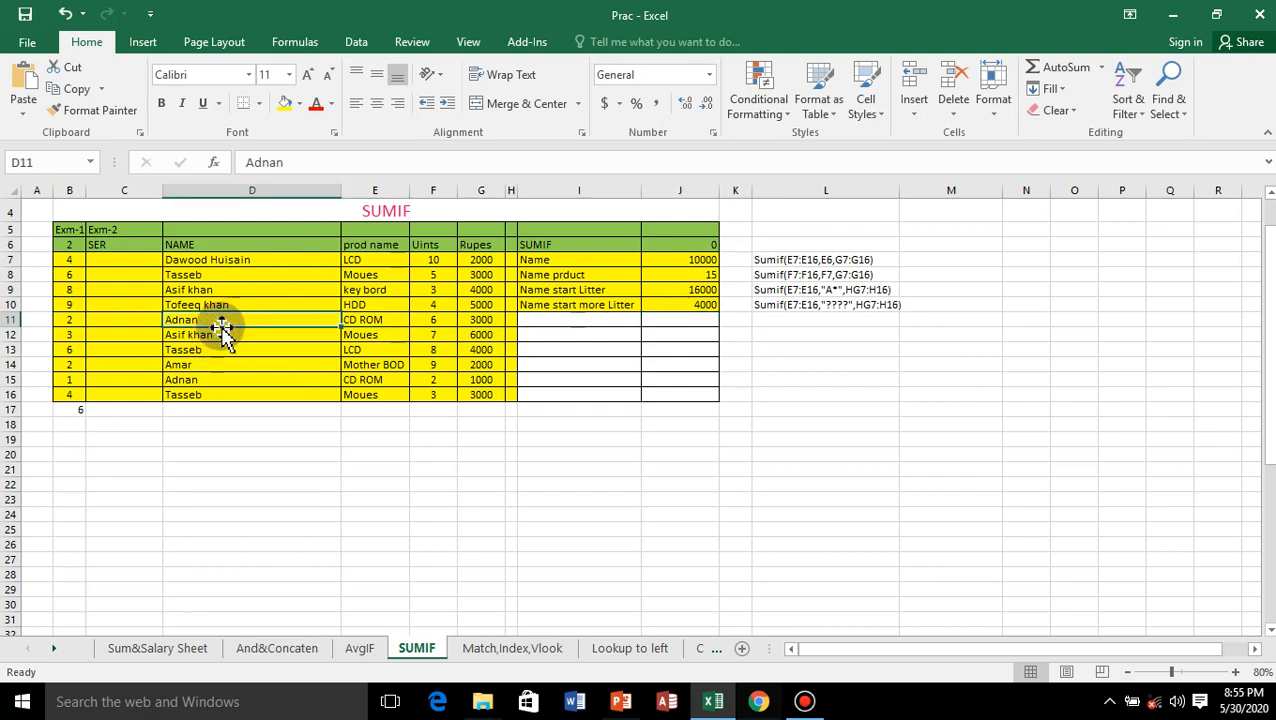
{"action": "left_click", "coordinate": [213, 380]}
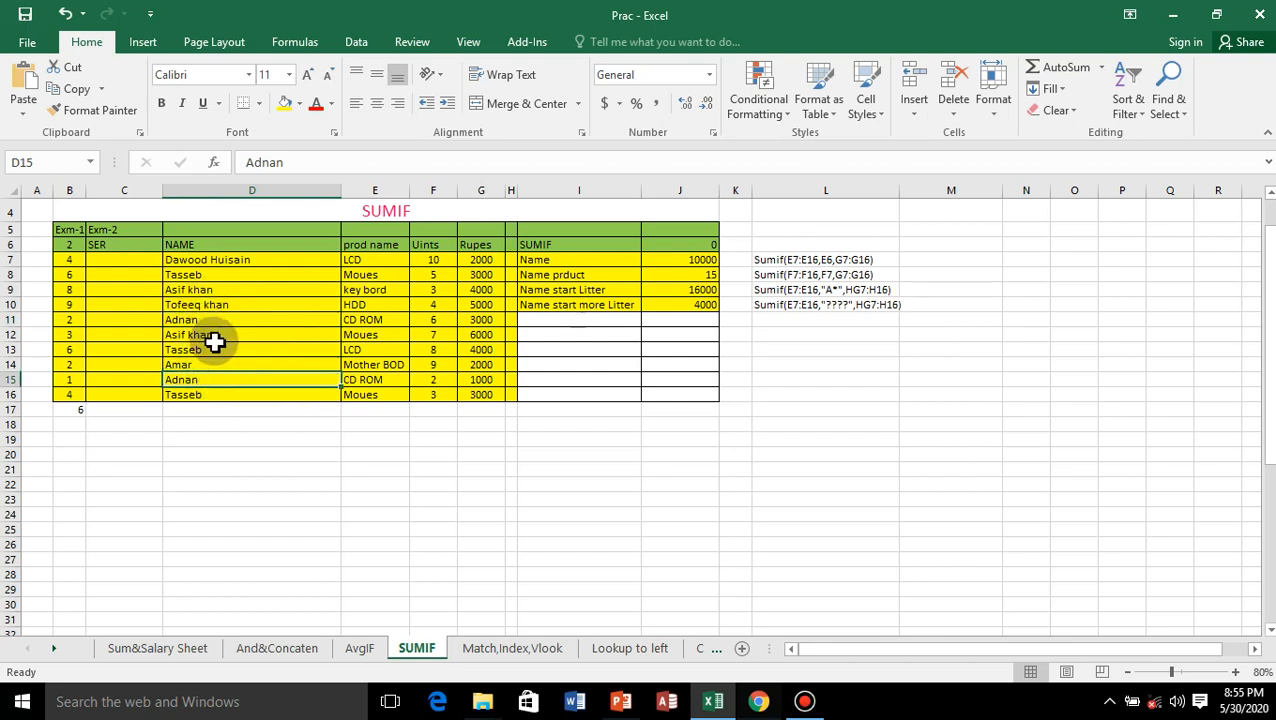
{"action": "left_click", "coordinate": [237, 322]}
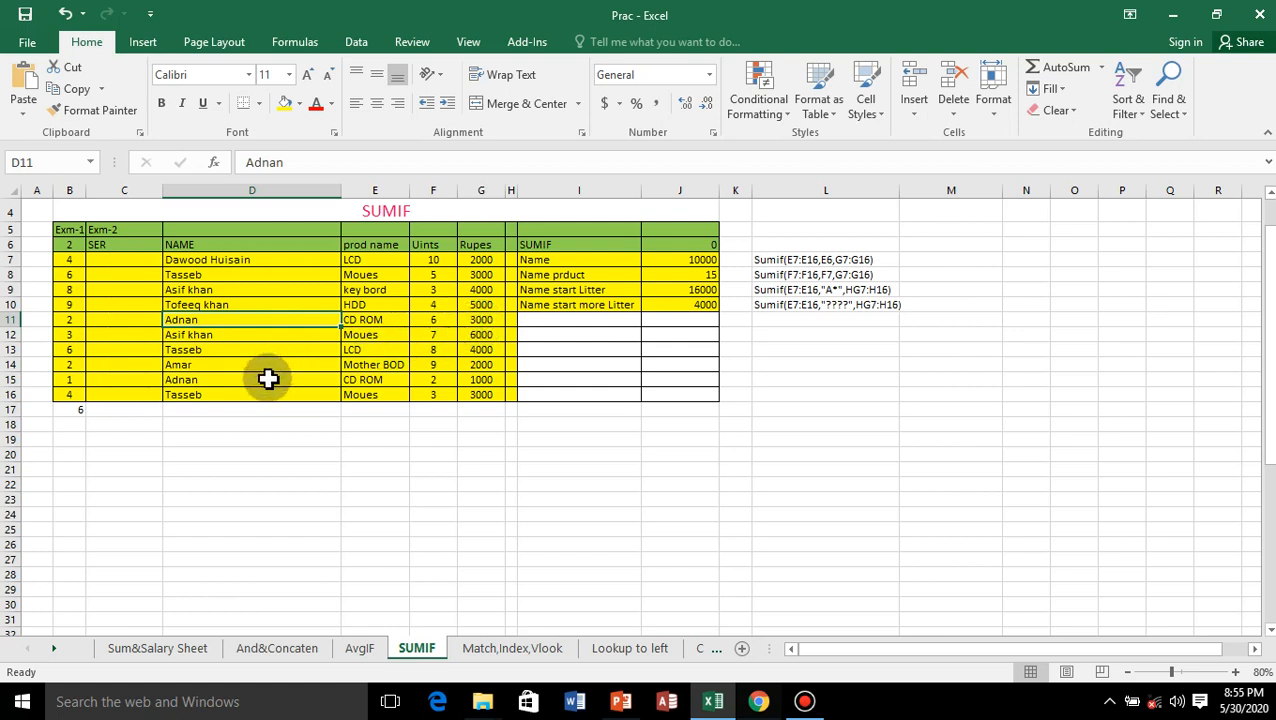
{"action": "left_click", "coordinate": [483, 380]}
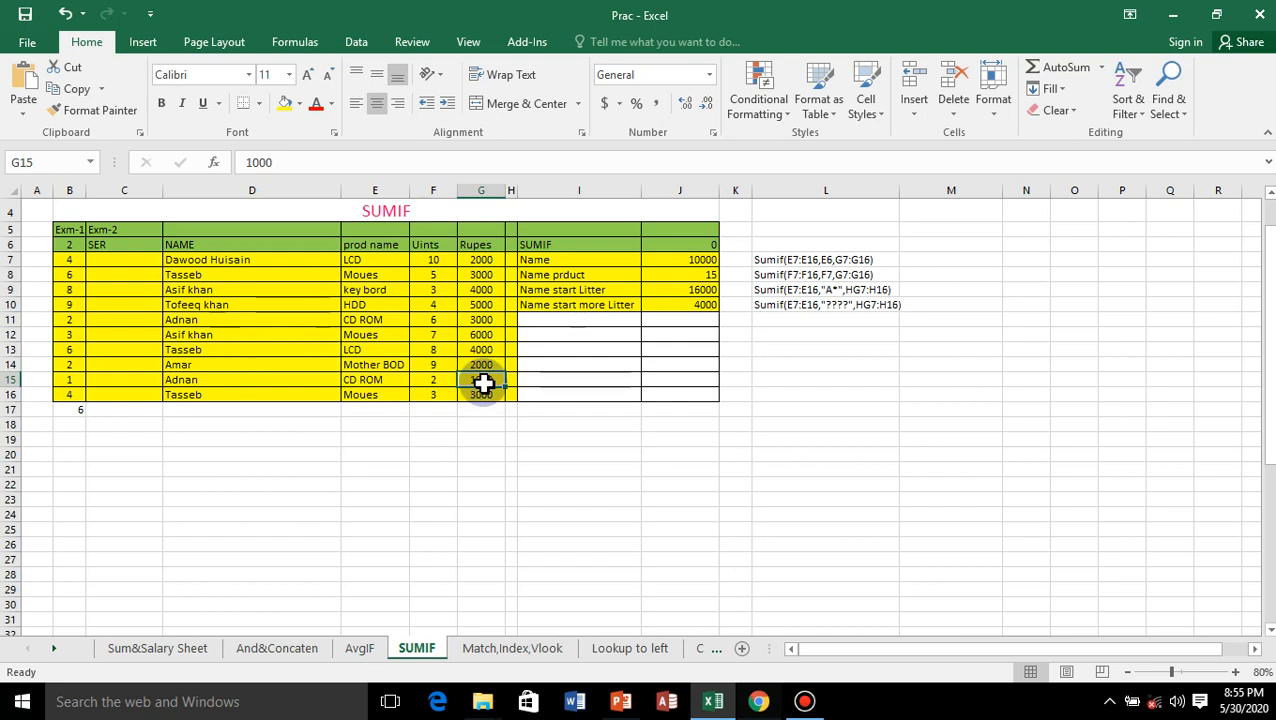
{"action": "left_click", "coordinate": [675, 347]}
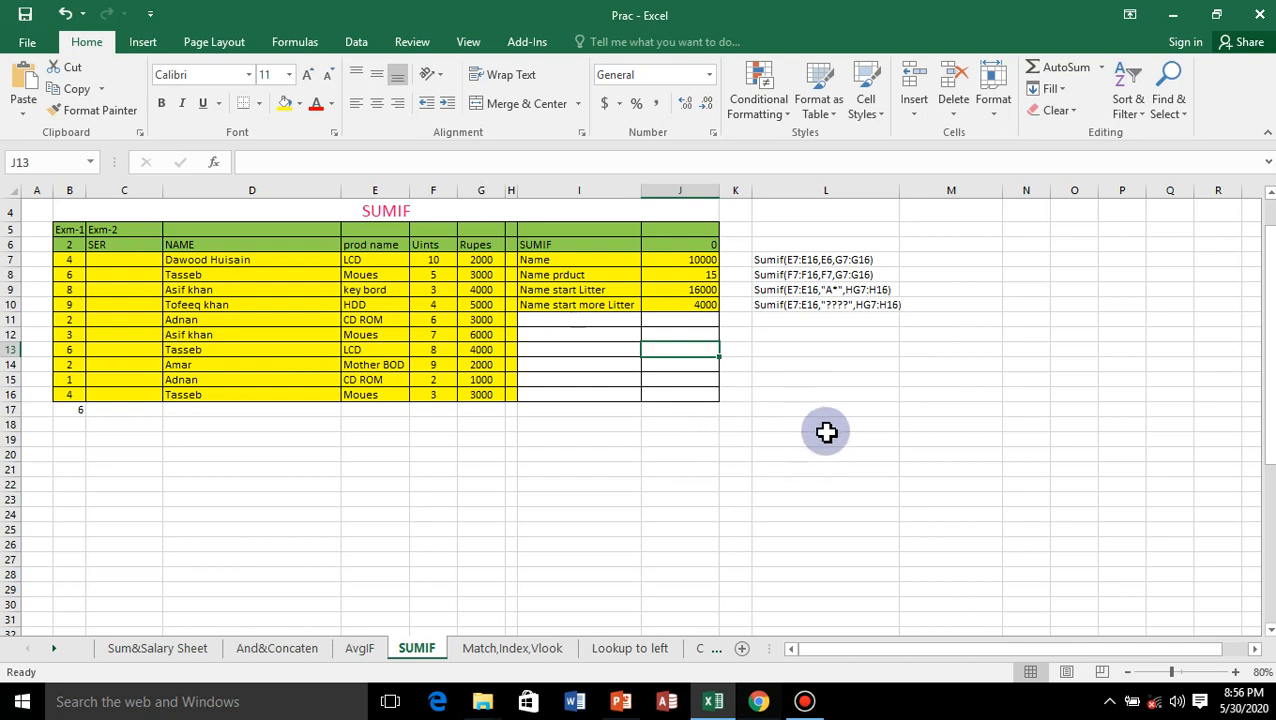
{"action": "left_click", "coordinate": [1176, 22]}
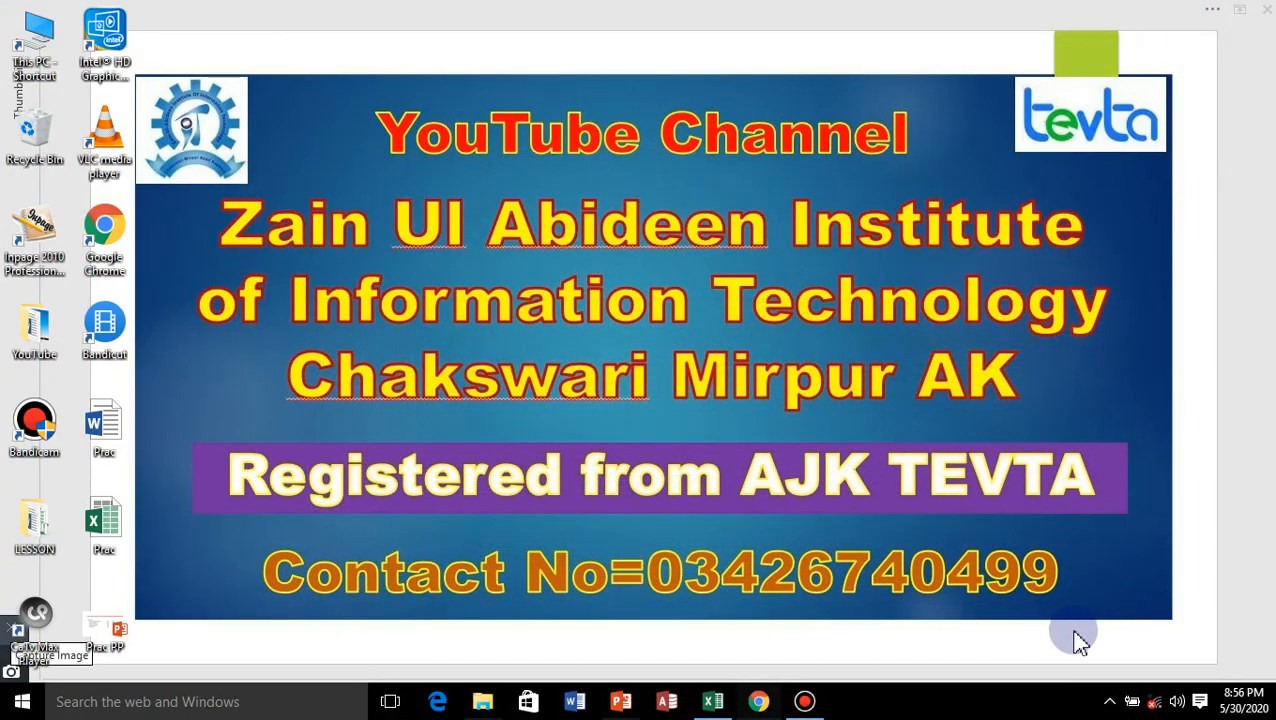